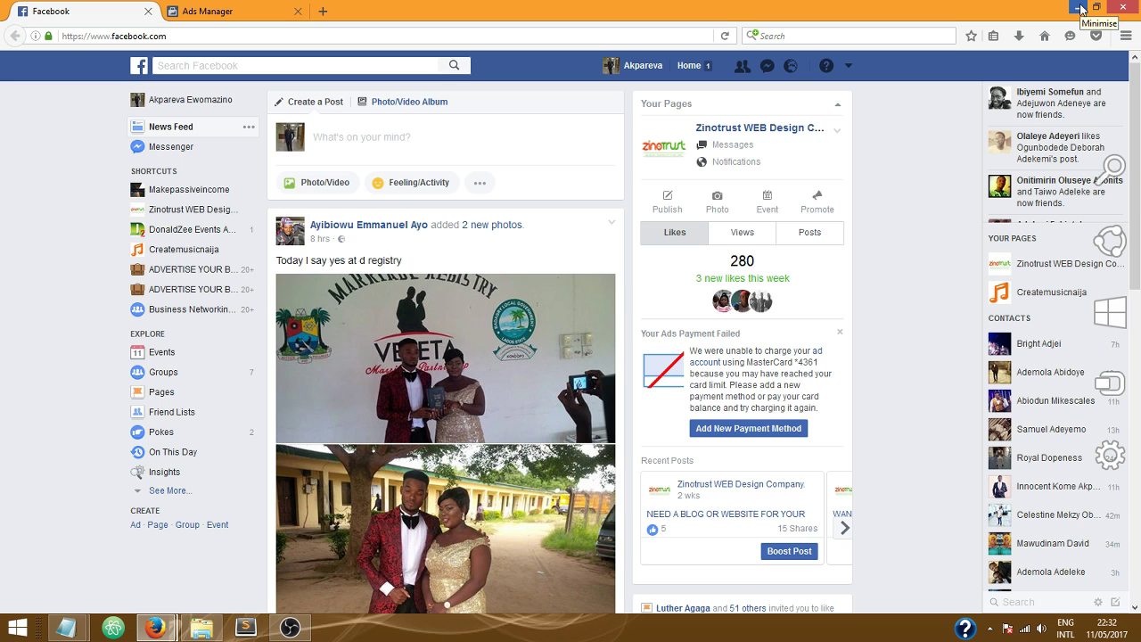
- Show the Notepad note about adding a Call To Action button to a Facebook page post, and put it away again
mouse_move(67, 626)
click(59, 575)
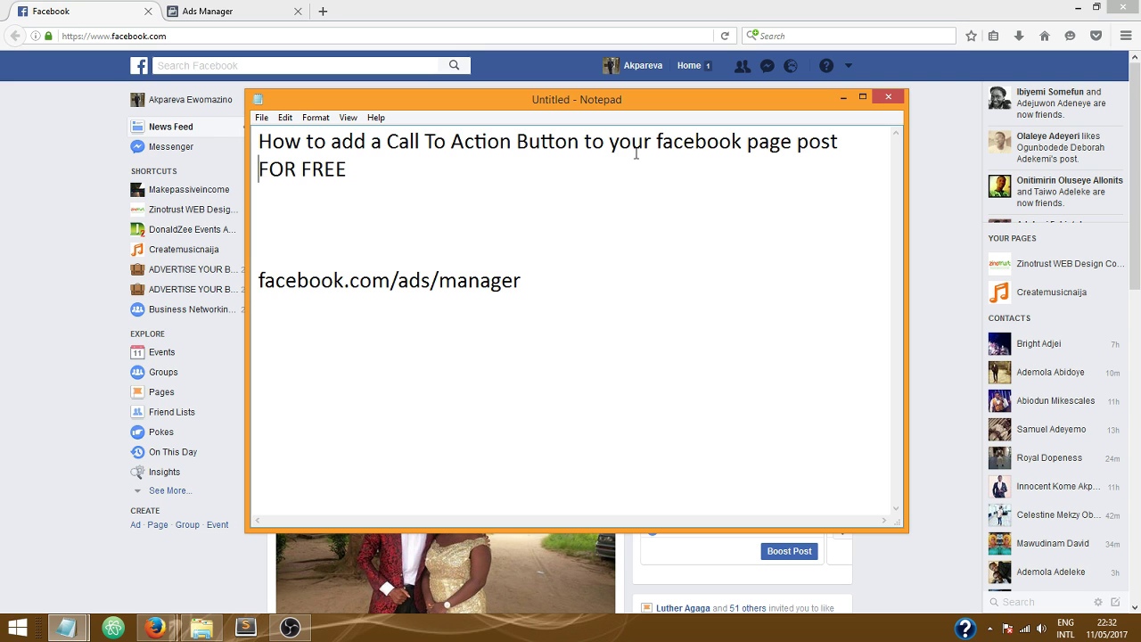
click(844, 96)
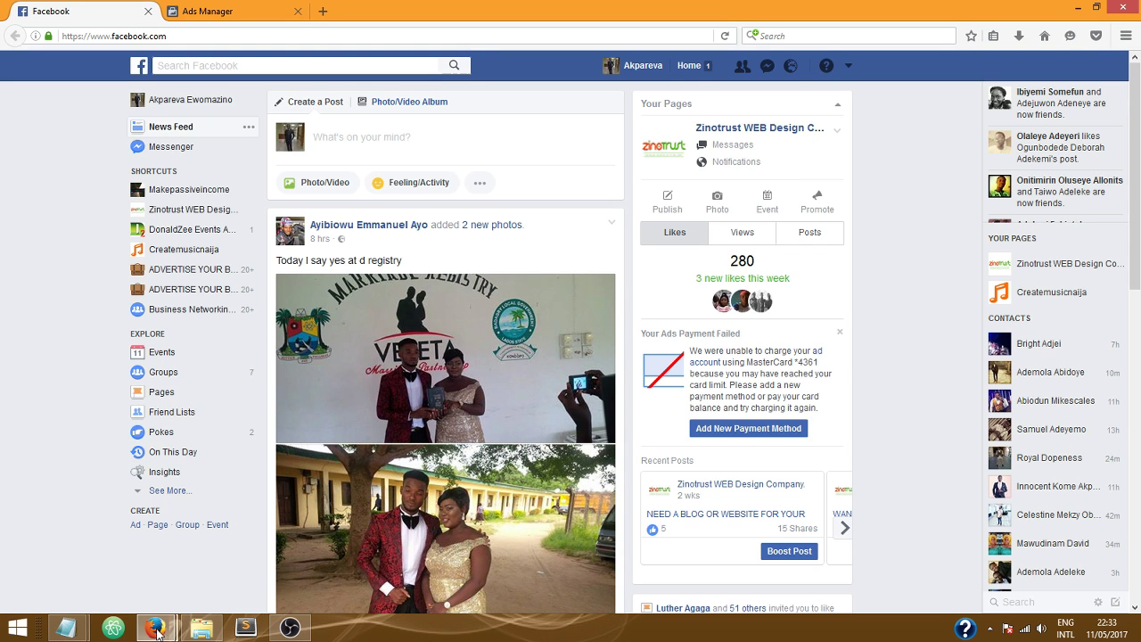
- Copy the address facebook.com/ads/manager from the Notepad note and return to the browser
mouse_move(59, 631)
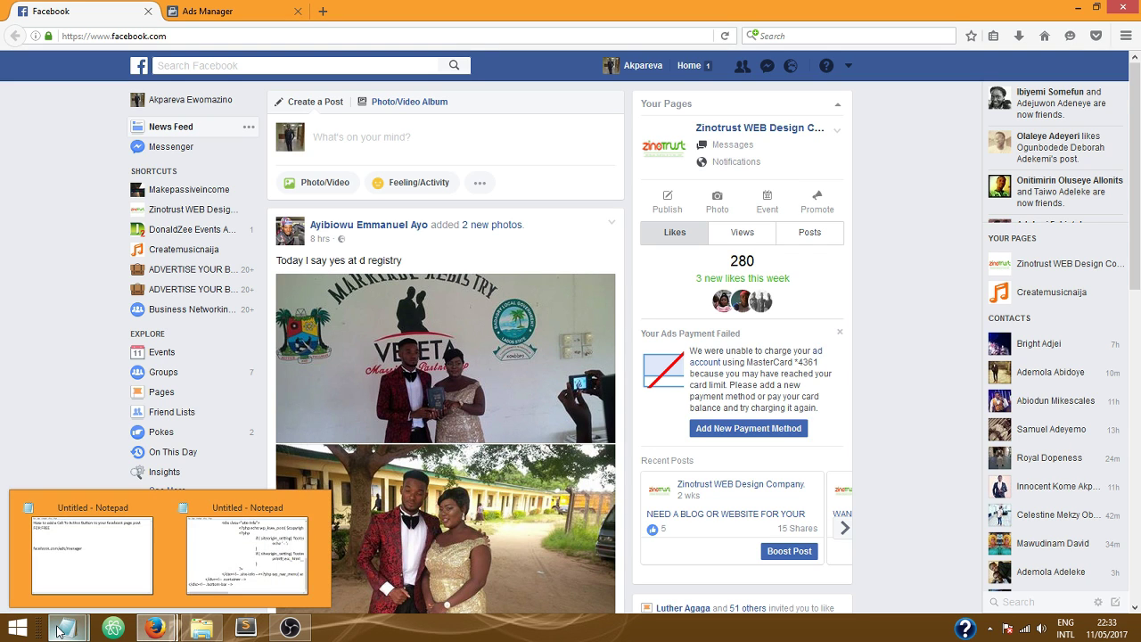
click(77, 553)
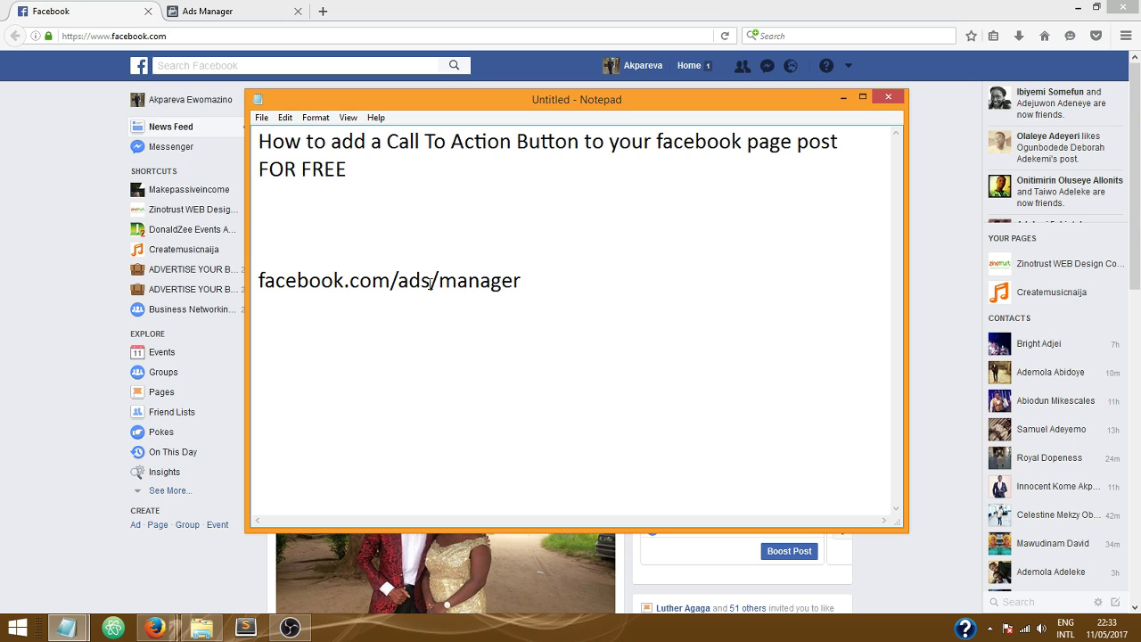
drag(535, 282, 236, 285)
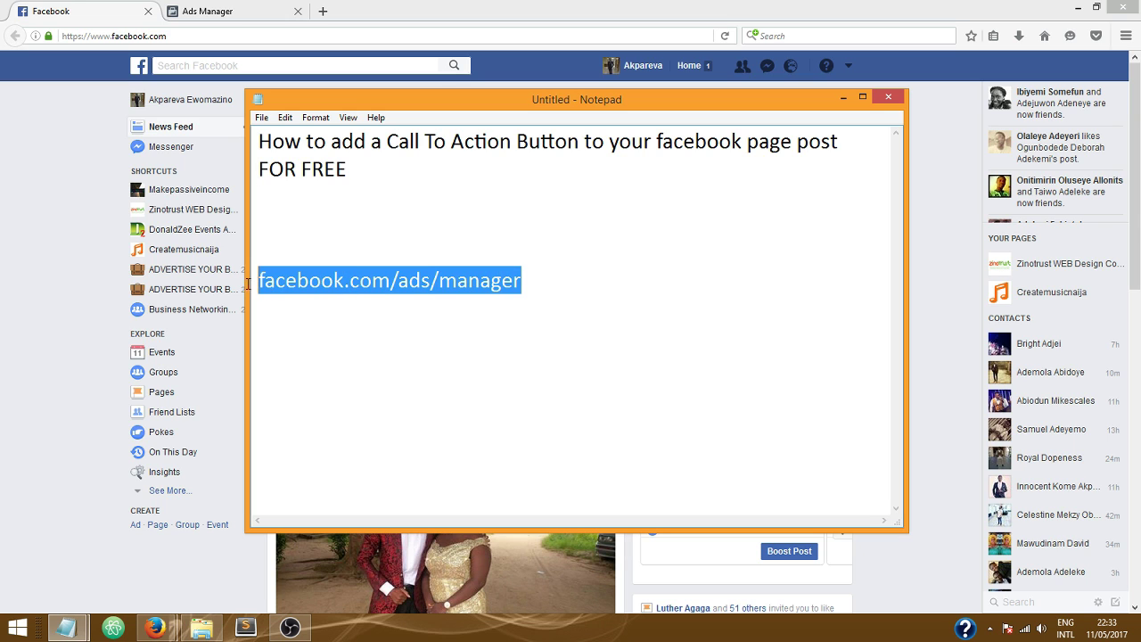
right_click(441, 280)
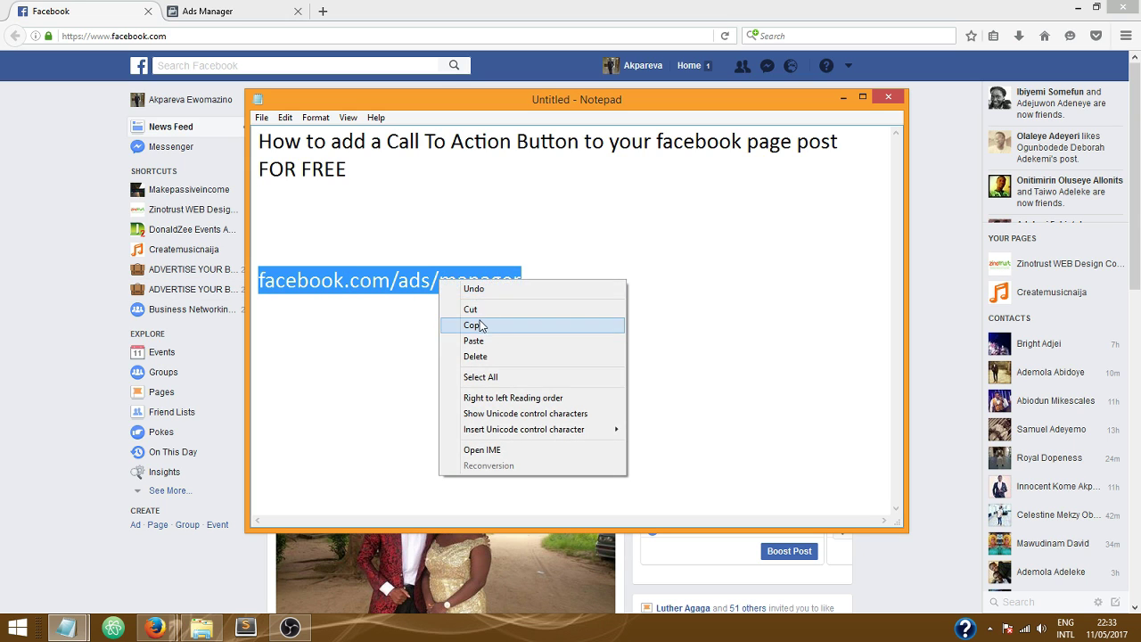
click(472, 323)
click(844, 98)
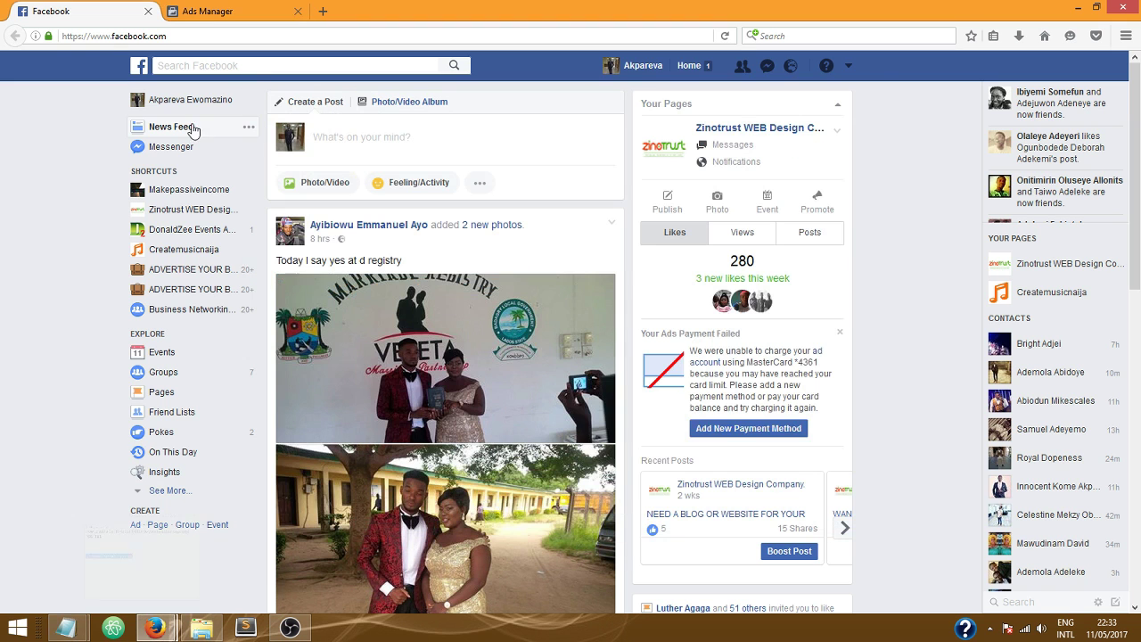
- Open the Zinotrust WEB Design Company page and look for its example post with a Learn More button
click(229, 13)
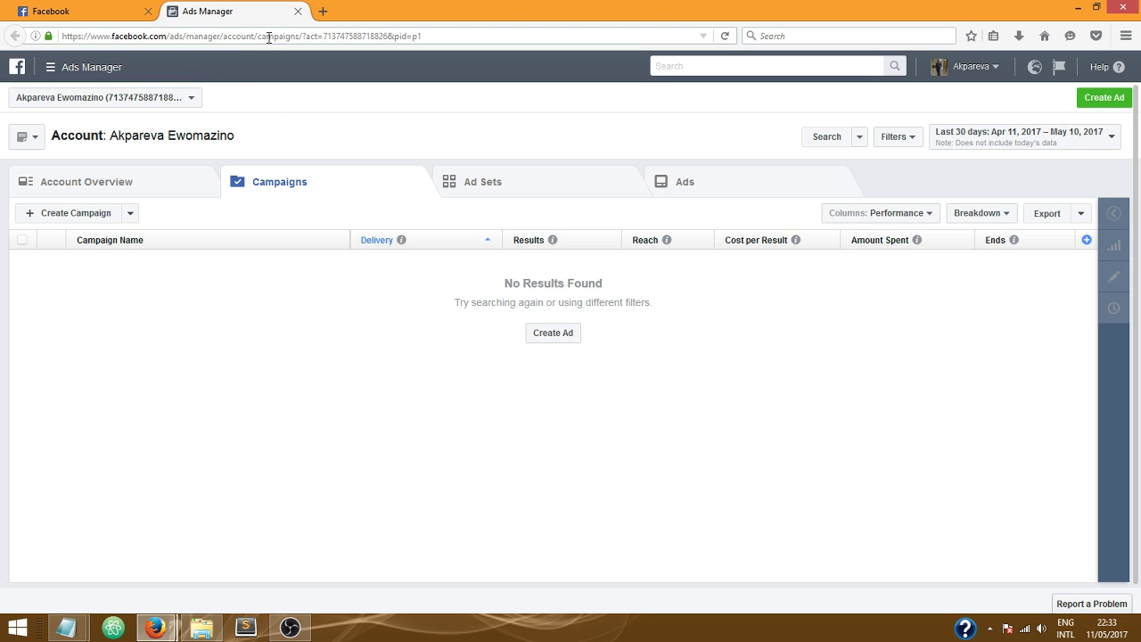
click(125, 12)
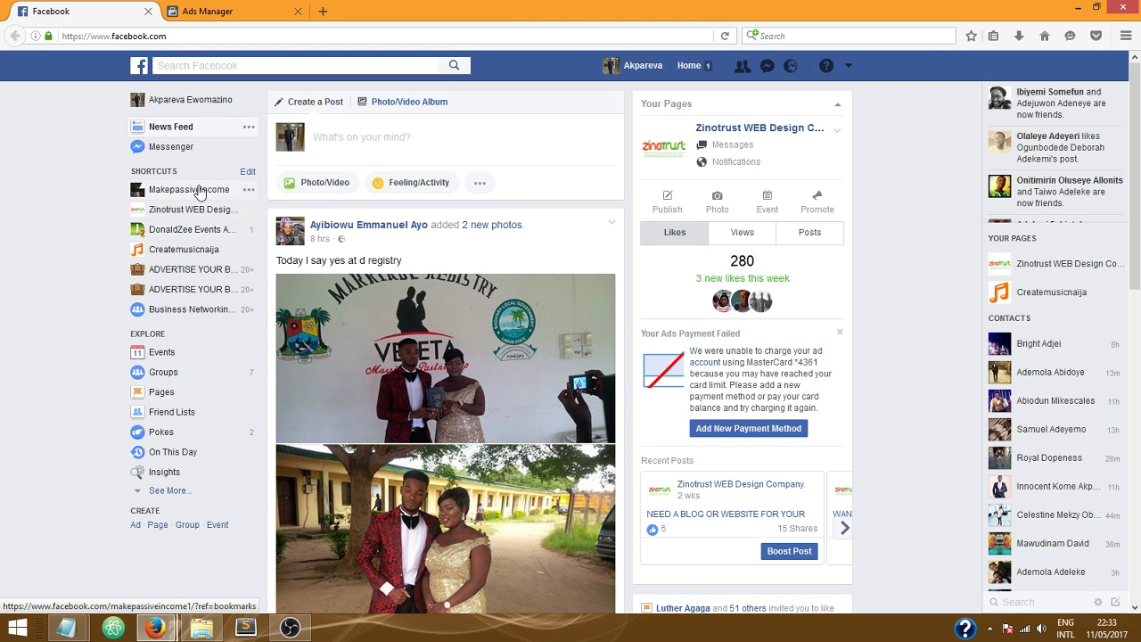
click(189, 212)
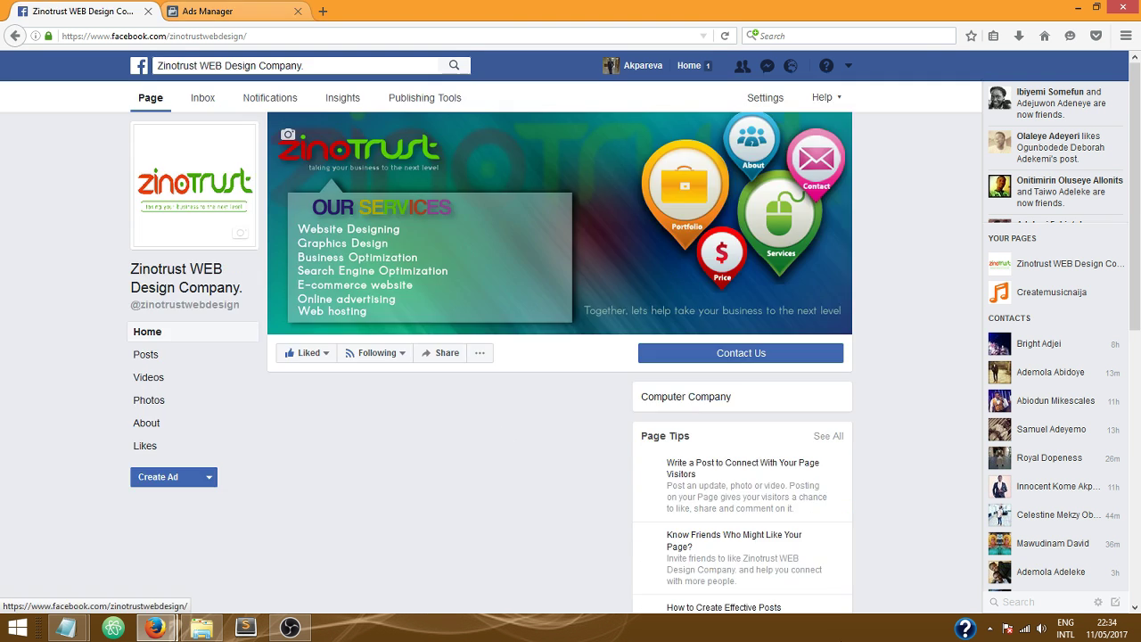
scroll(892, 552, down, 3)
scroll(887, 520, down, 7)
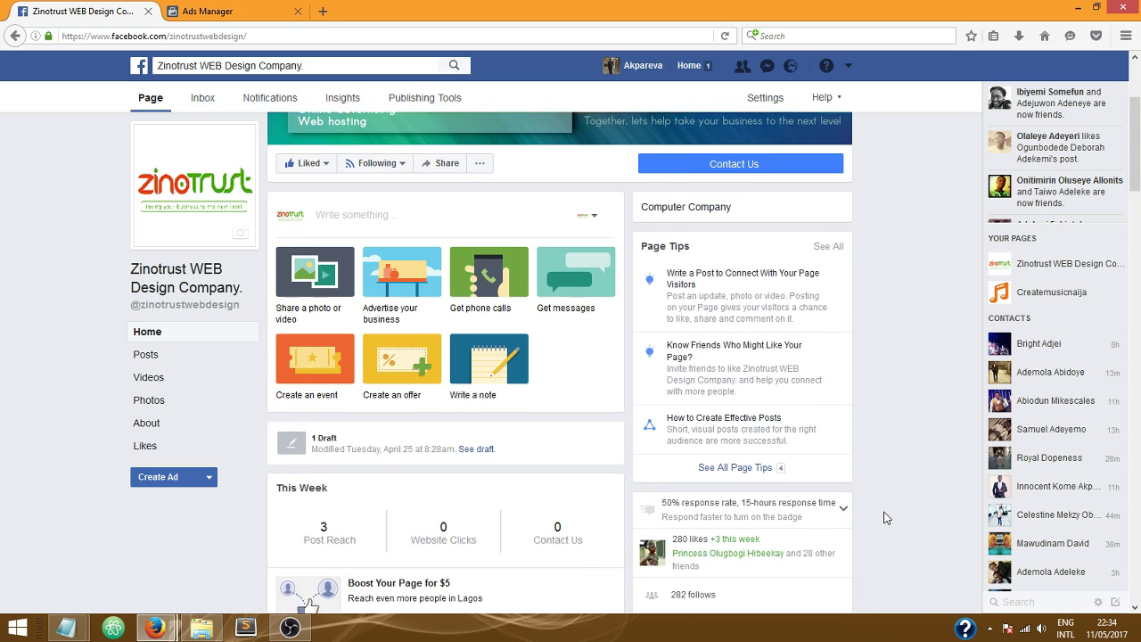
scroll(887, 518, down, 5)
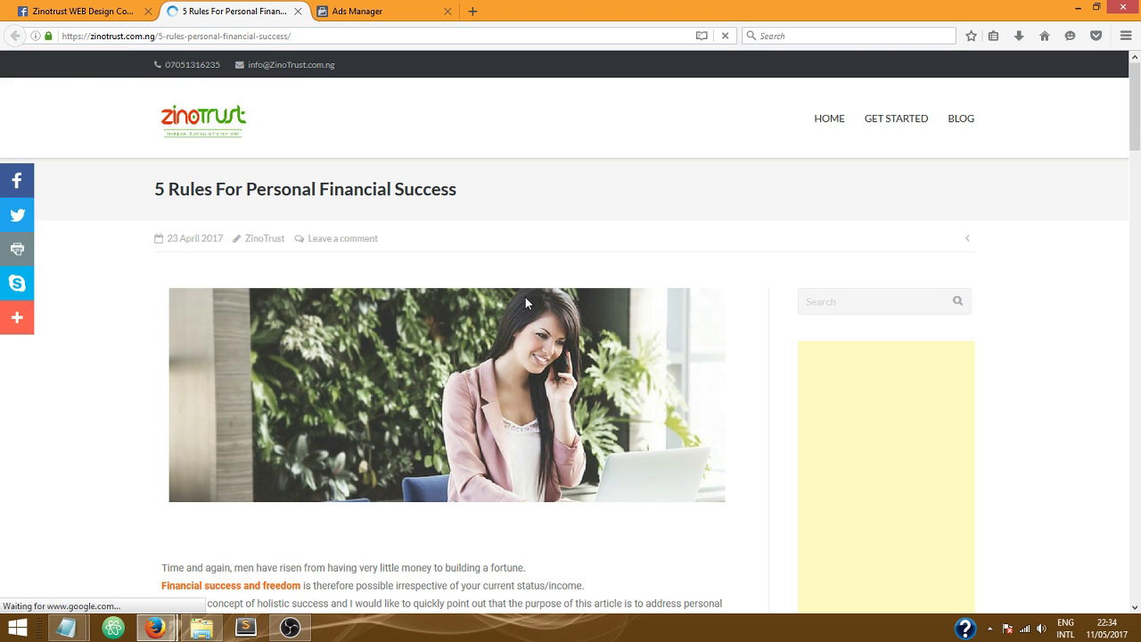
- Look over the linked article "5 Rules For Personal Financial Success" and return to the Facebook page
scroll(525, 302, down, 5)
scroll(525, 301, down, 1)
scroll(525, 300, up, 6)
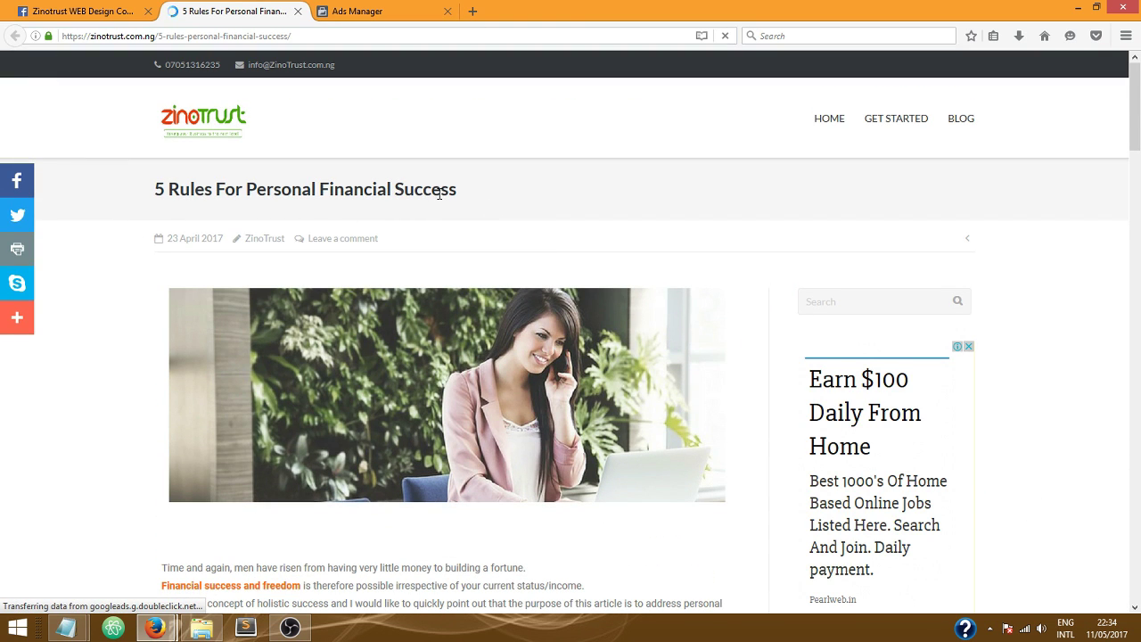
click(57, 12)
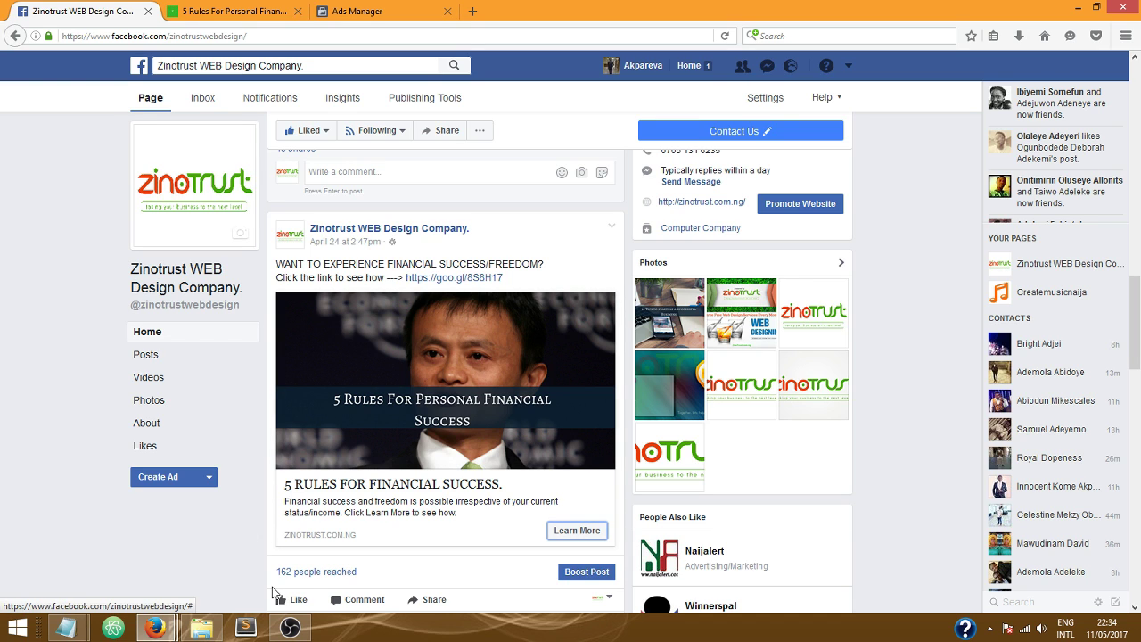
- Close the article and open the Page Posts tool from Ads Manager
click(356, 12)
click(298, 12)
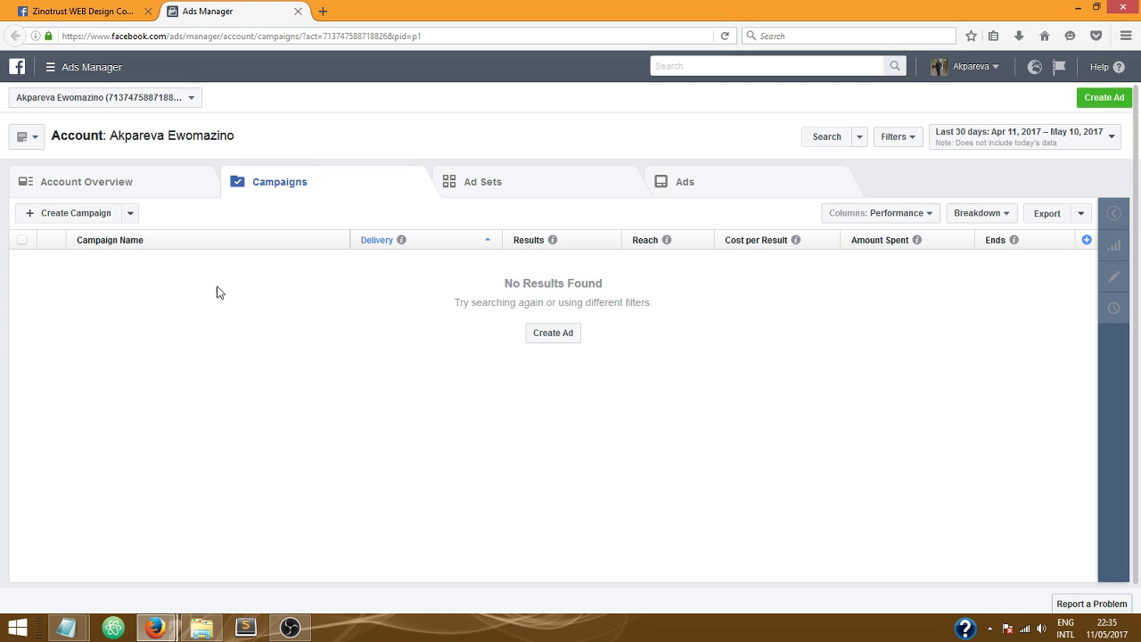
click(53, 72)
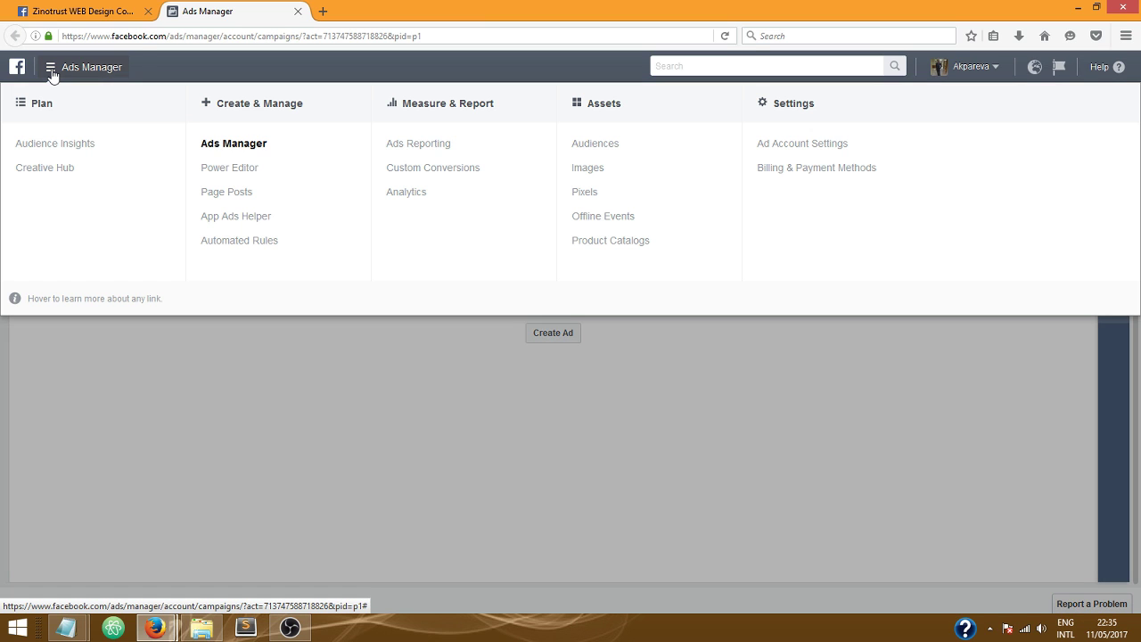
click(234, 196)
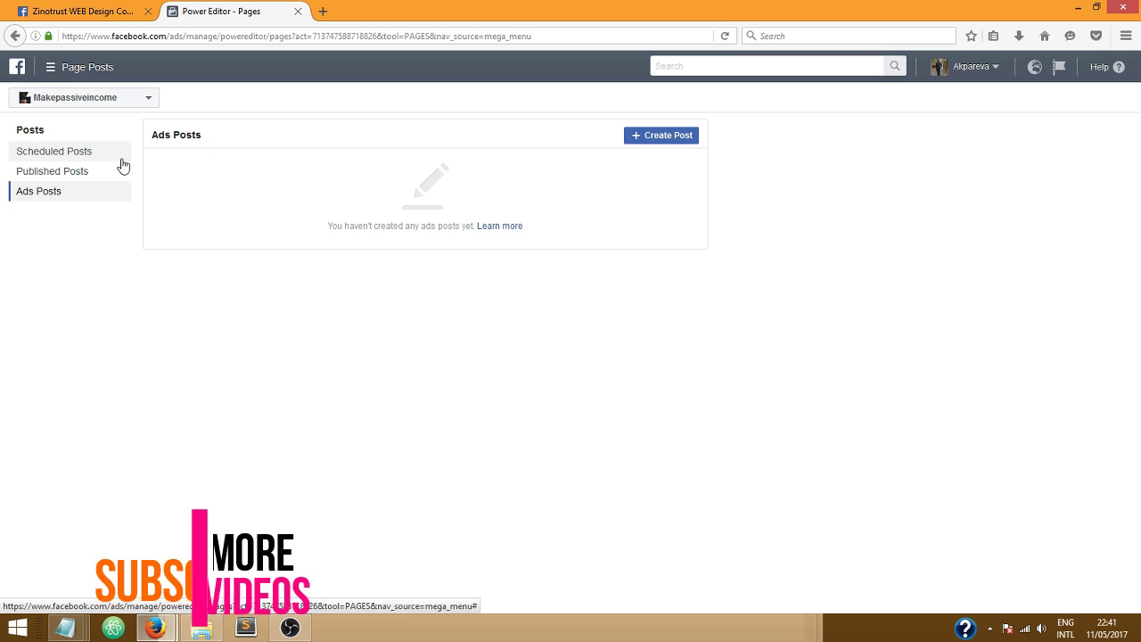
- Select the Makepassiveincome page and start creating a new ads post for it
click(143, 104)
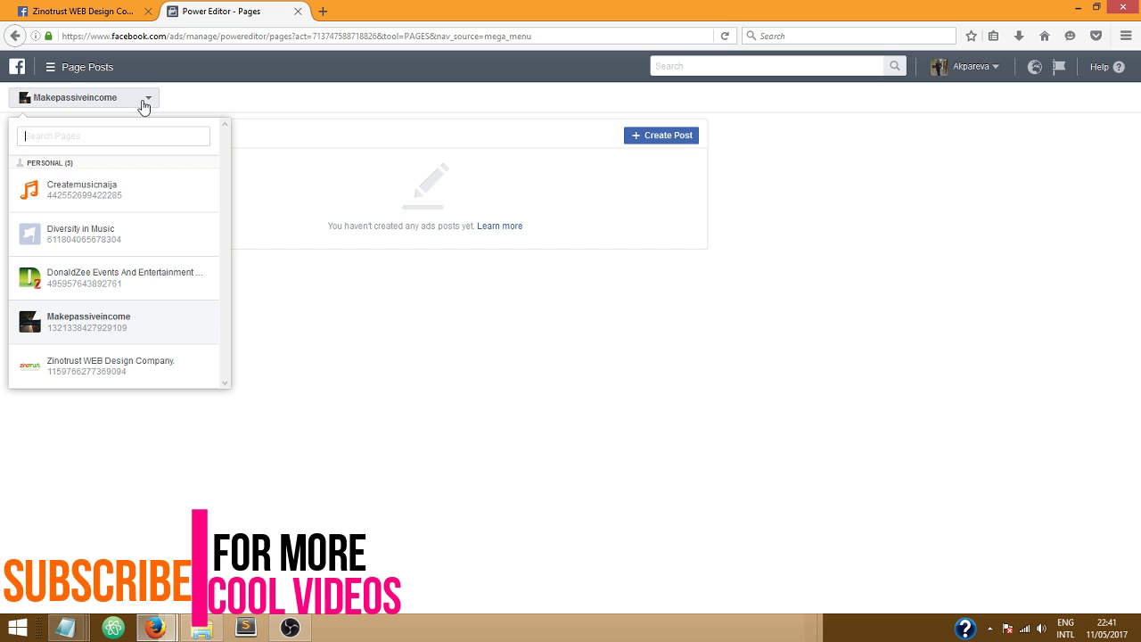
click(148, 332)
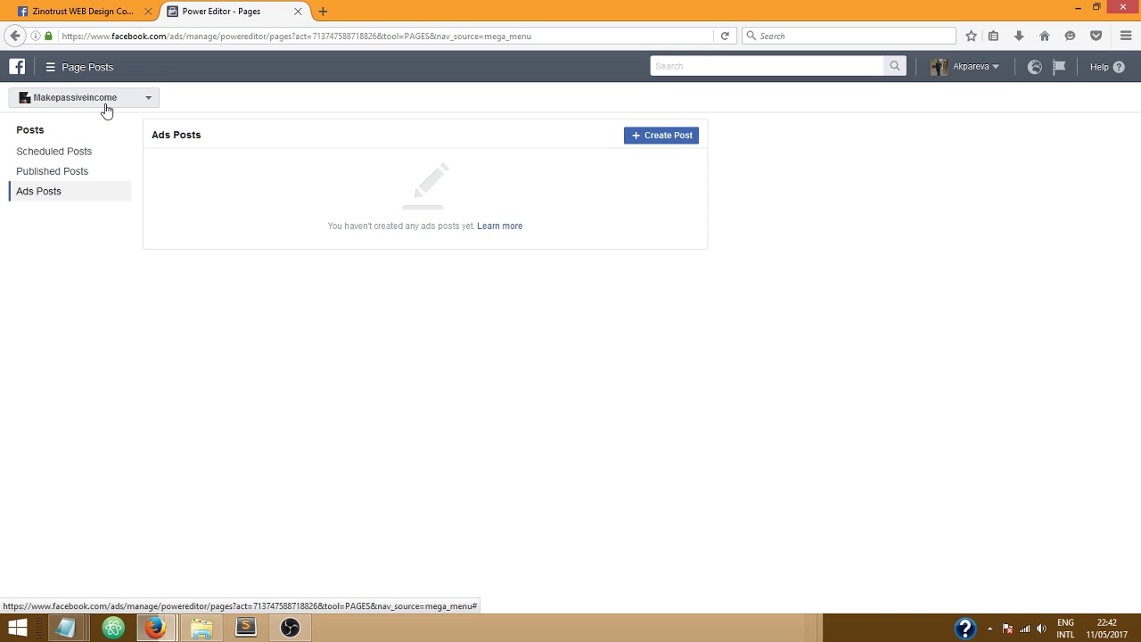
click(670, 143)
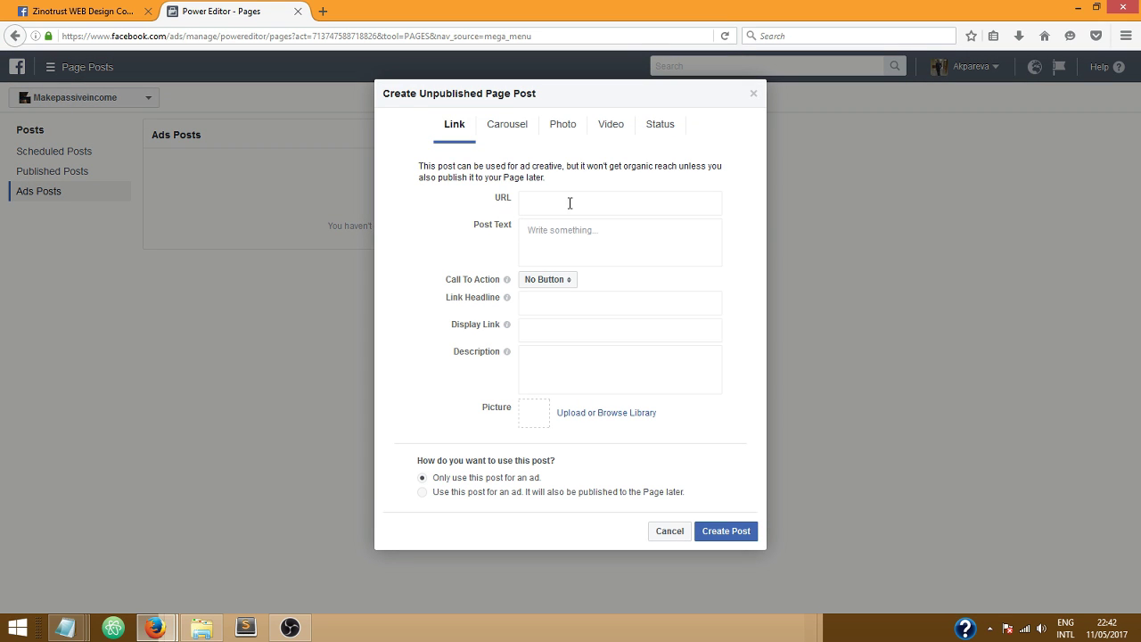
click(65, 9)
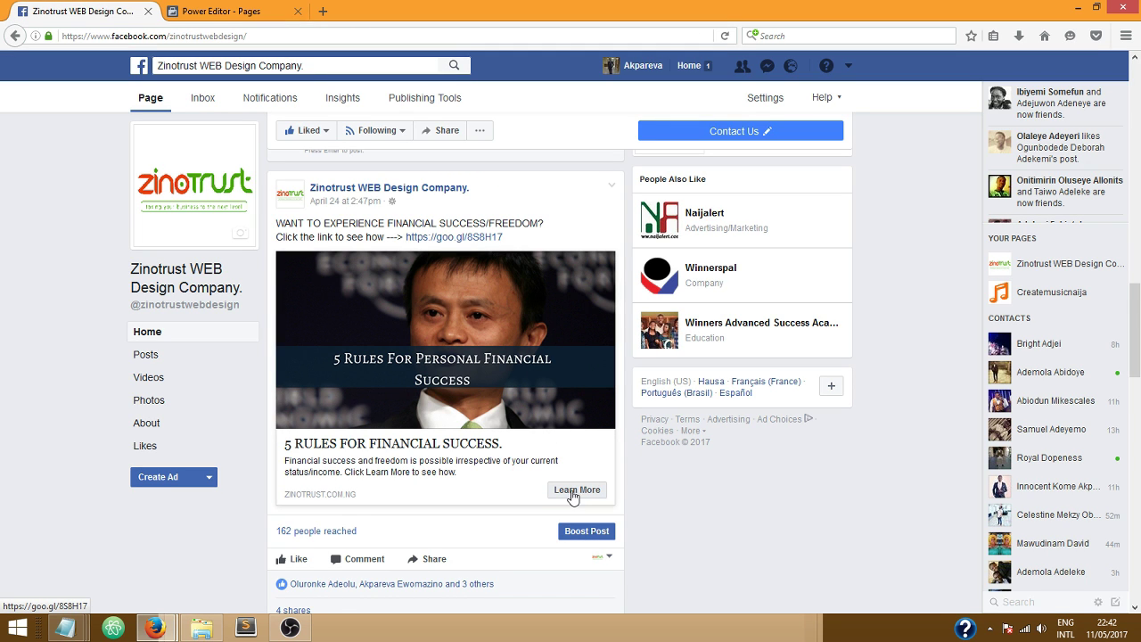
click(228, 16)
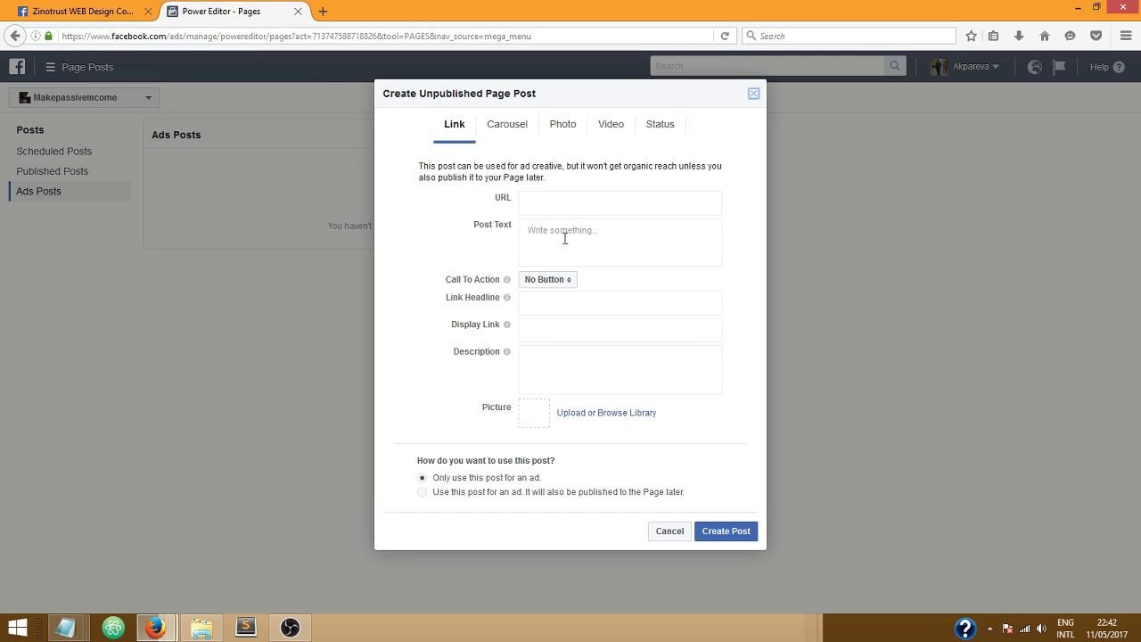
mouse_move(64, 627)
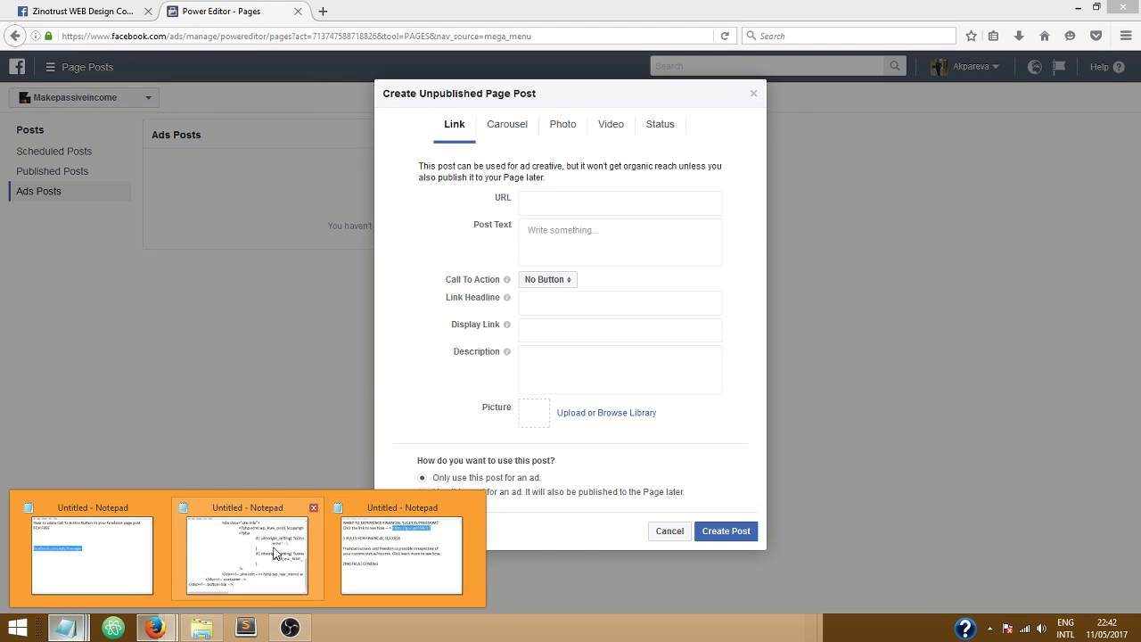
click(392, 544)
right_click(590, 406)
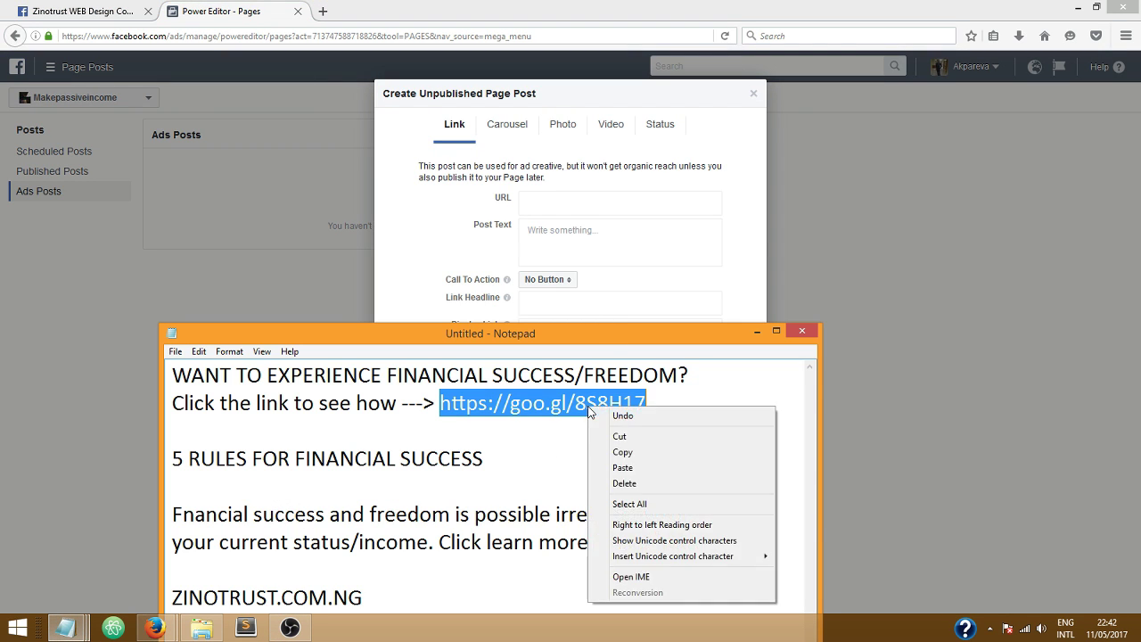
click(623, 452)
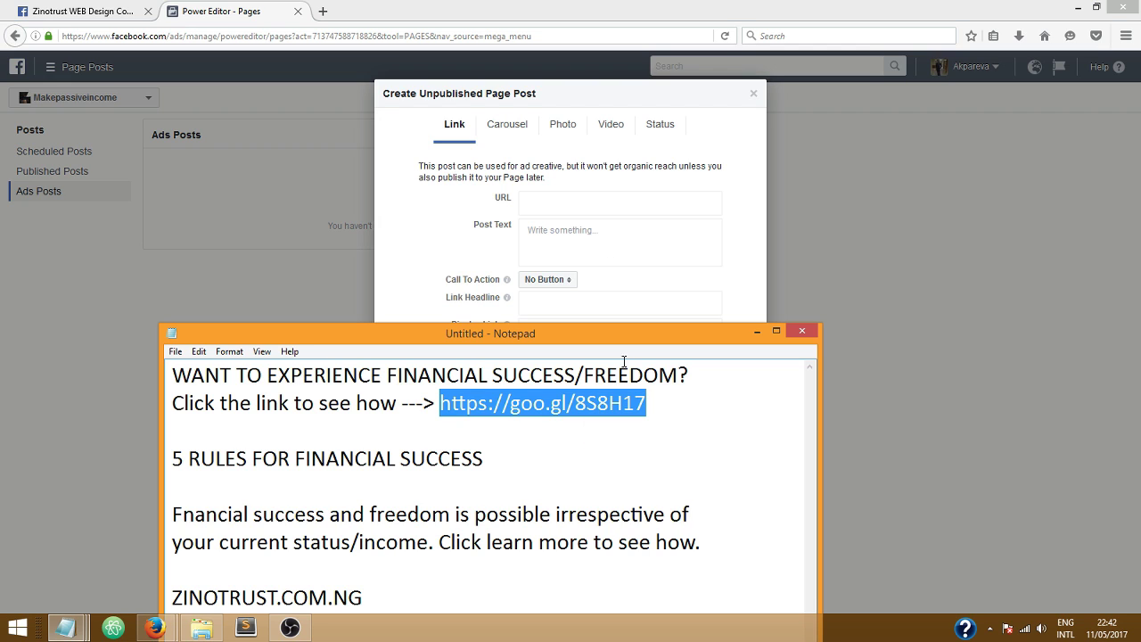
right_click(552, 205)
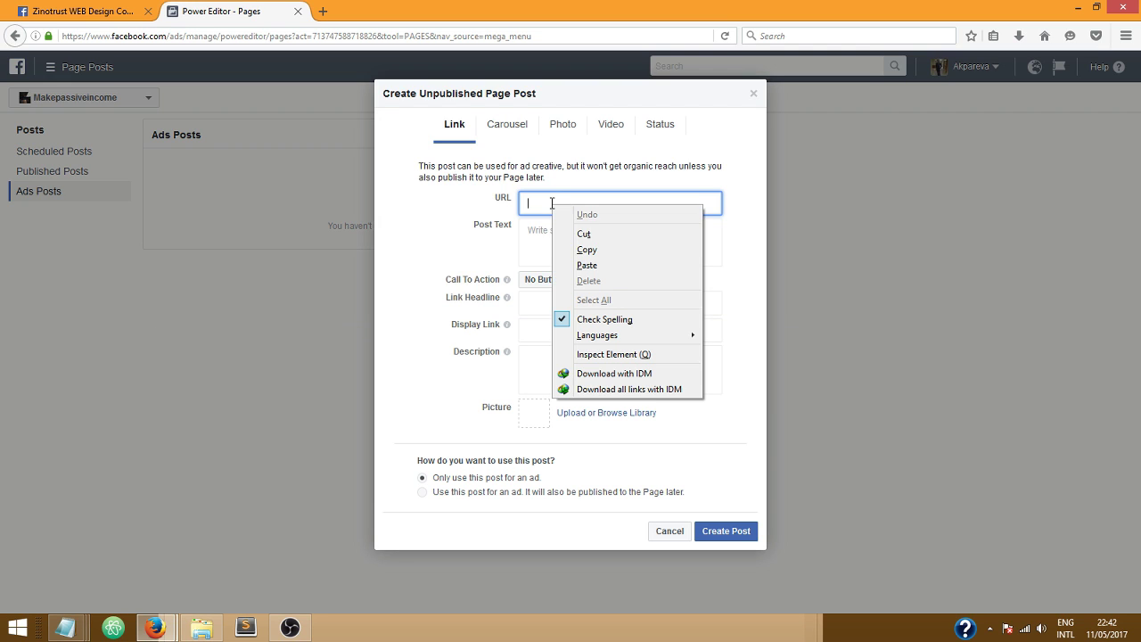
click(597, 266)
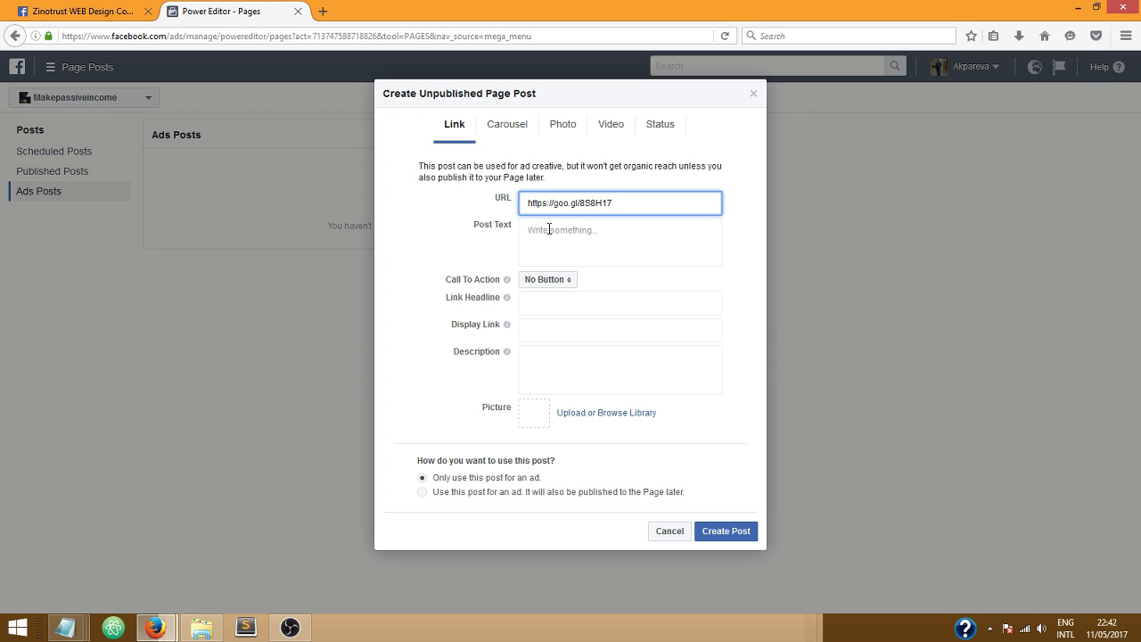
click(80, 11)
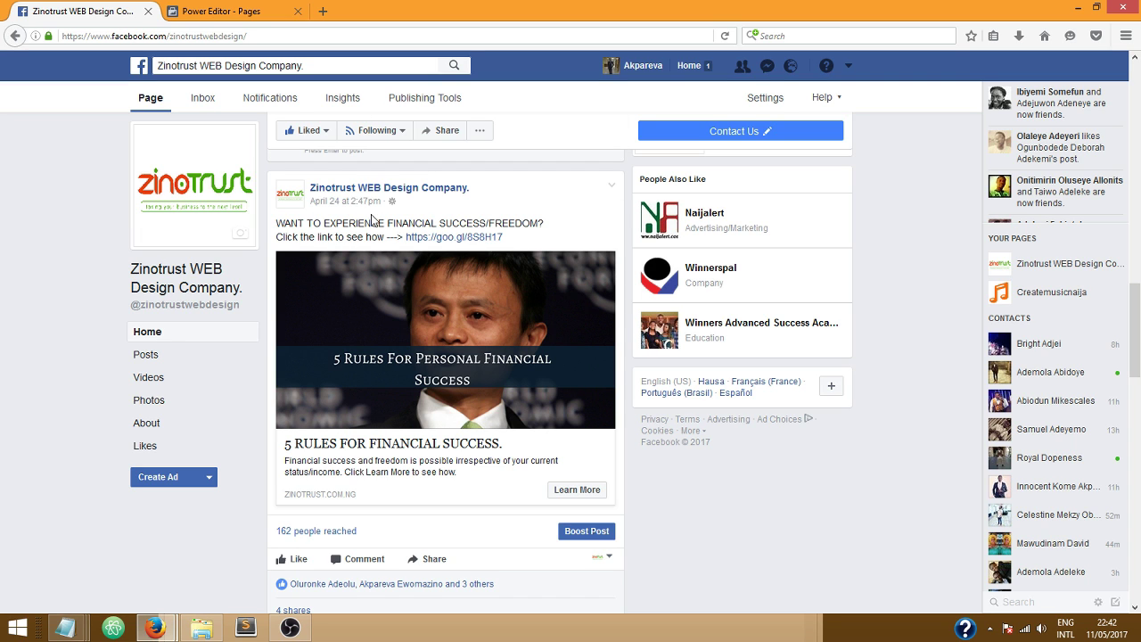
click(247, 10)
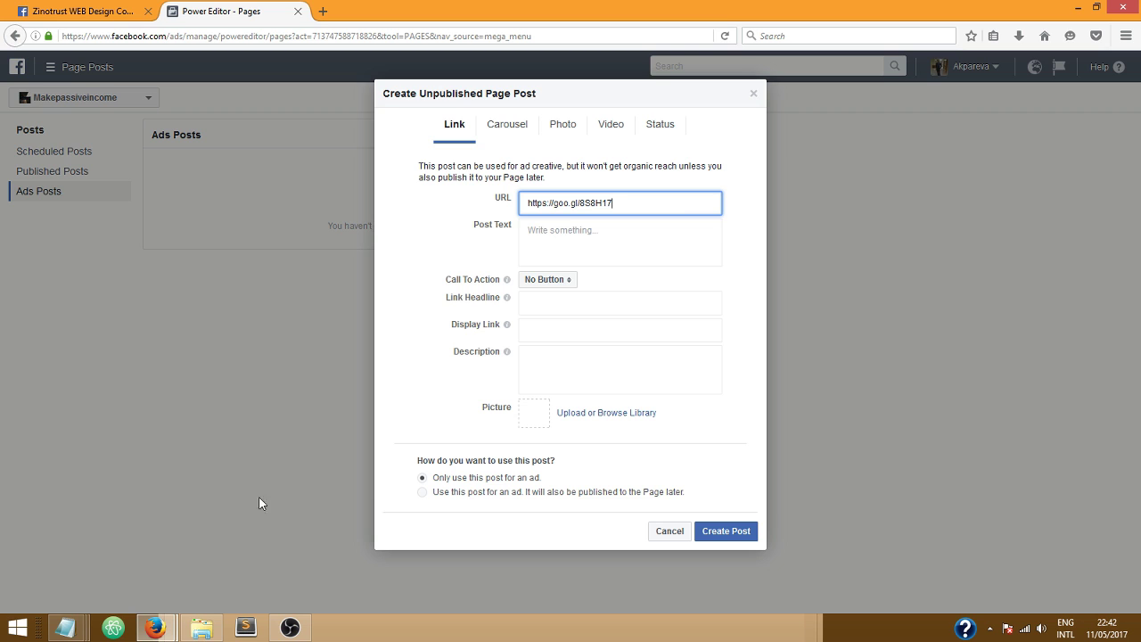
click(65, 628)
click(396, 553)
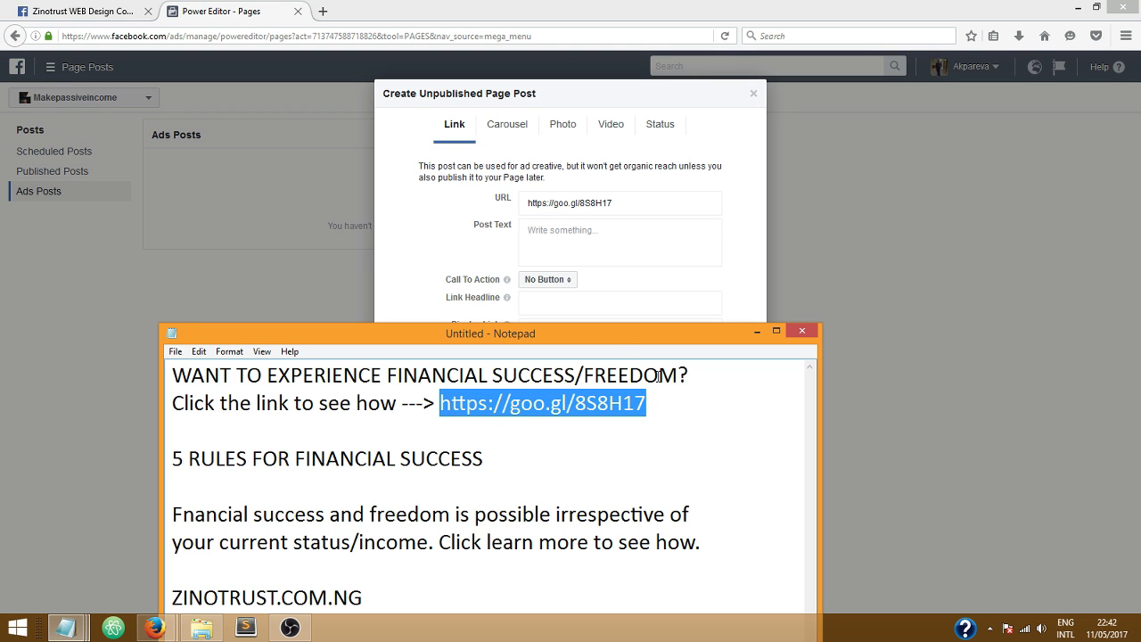
drag(629, 333, 648, 258)
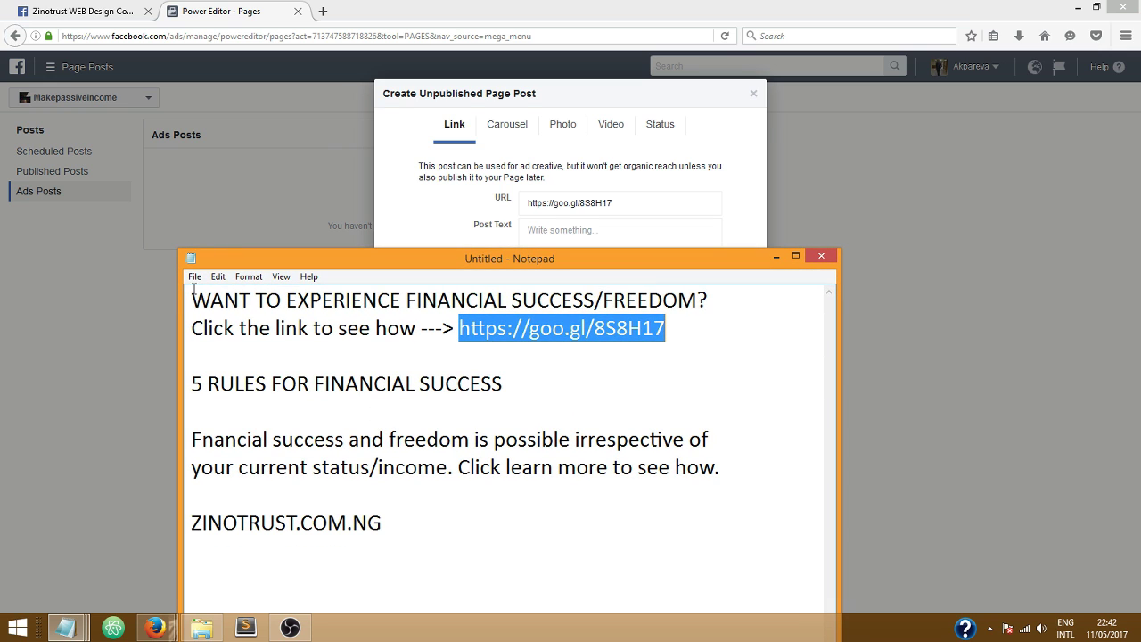
drag(188, 299, 692, 329)
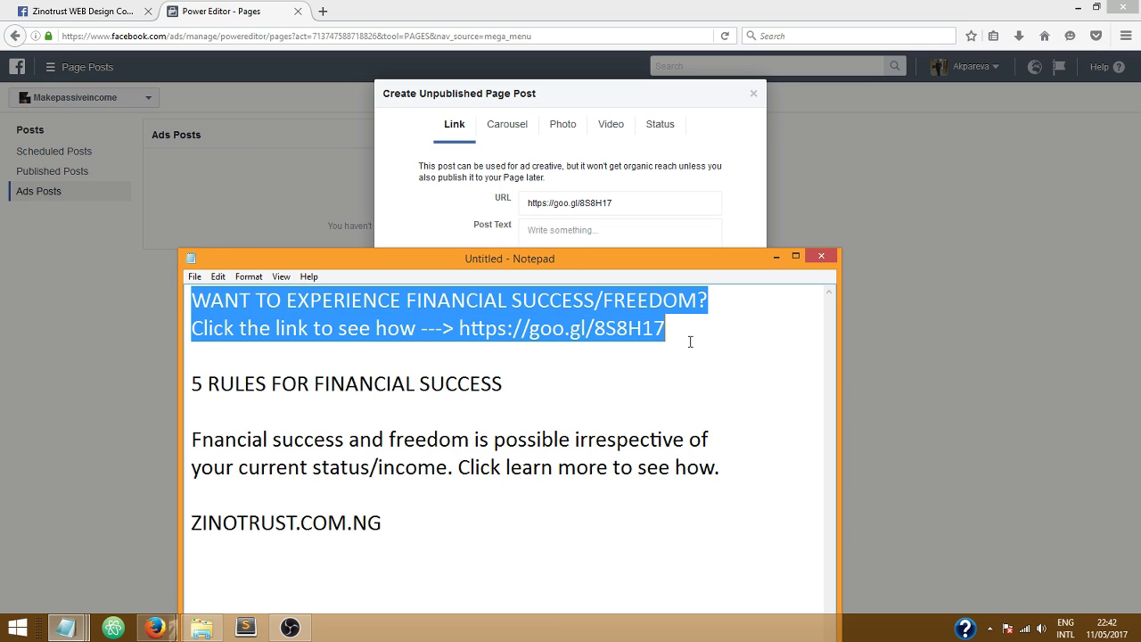
right_click(532, 296)
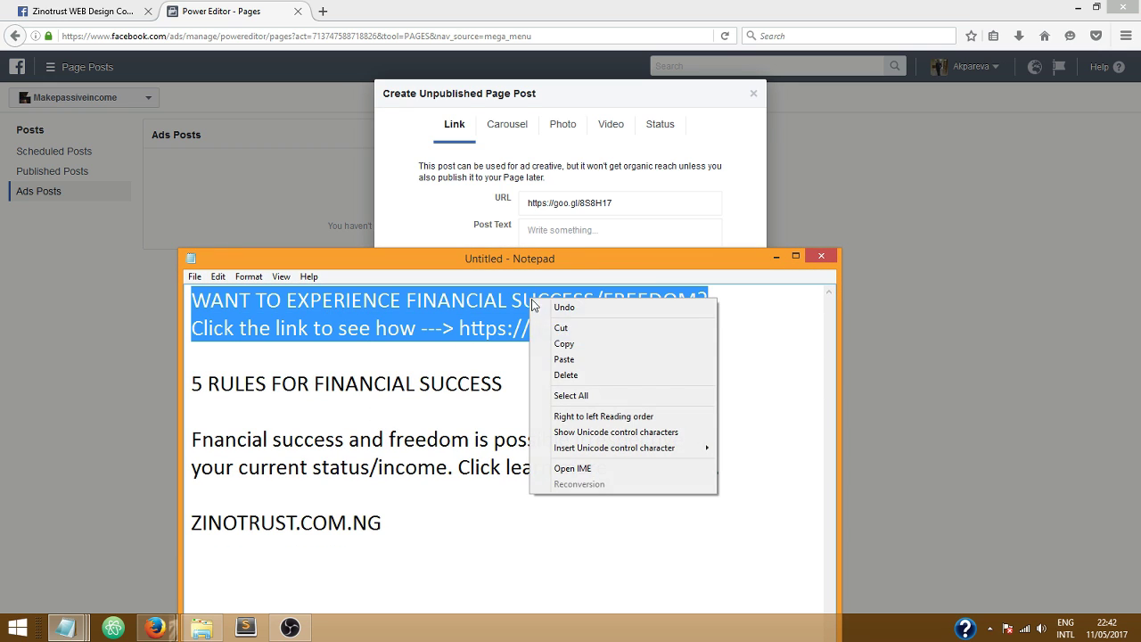
click(576, 343)
click(799, 173)
right_click(544, 233)
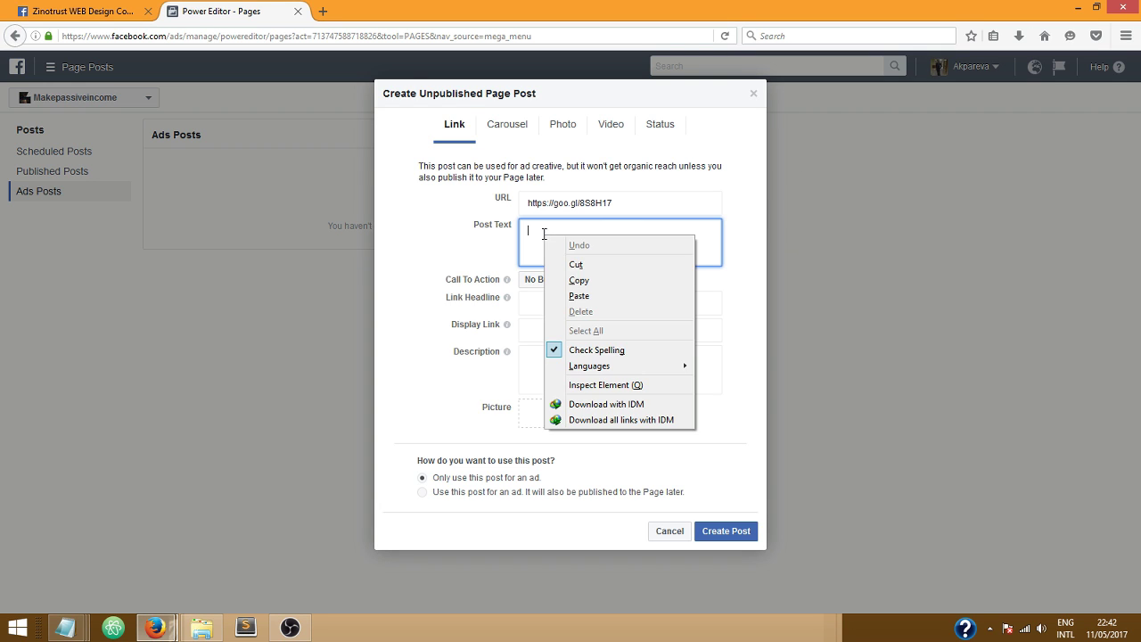
click(578, 294)
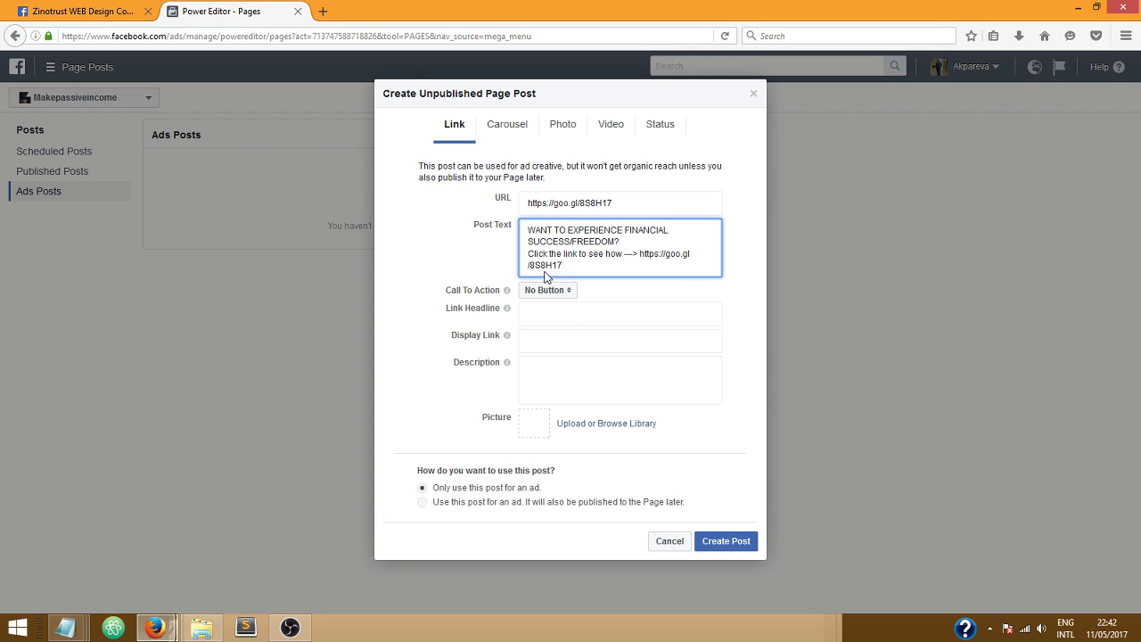
- Set the post's Call To Action to Learn More and review the other button options
click(566, 296)
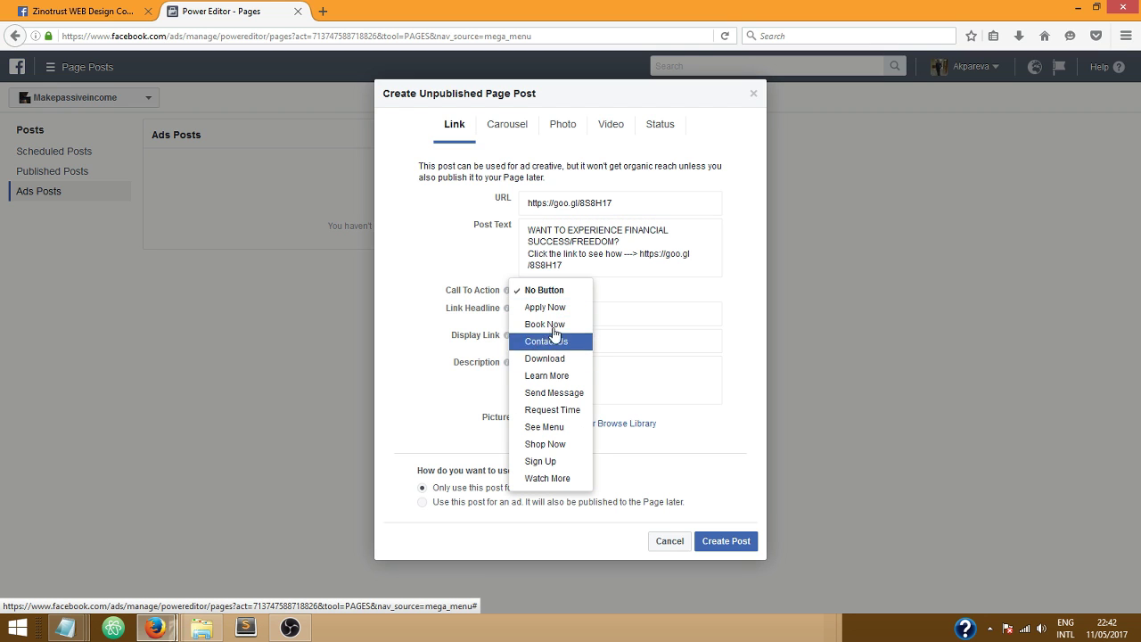
click(544, 378)
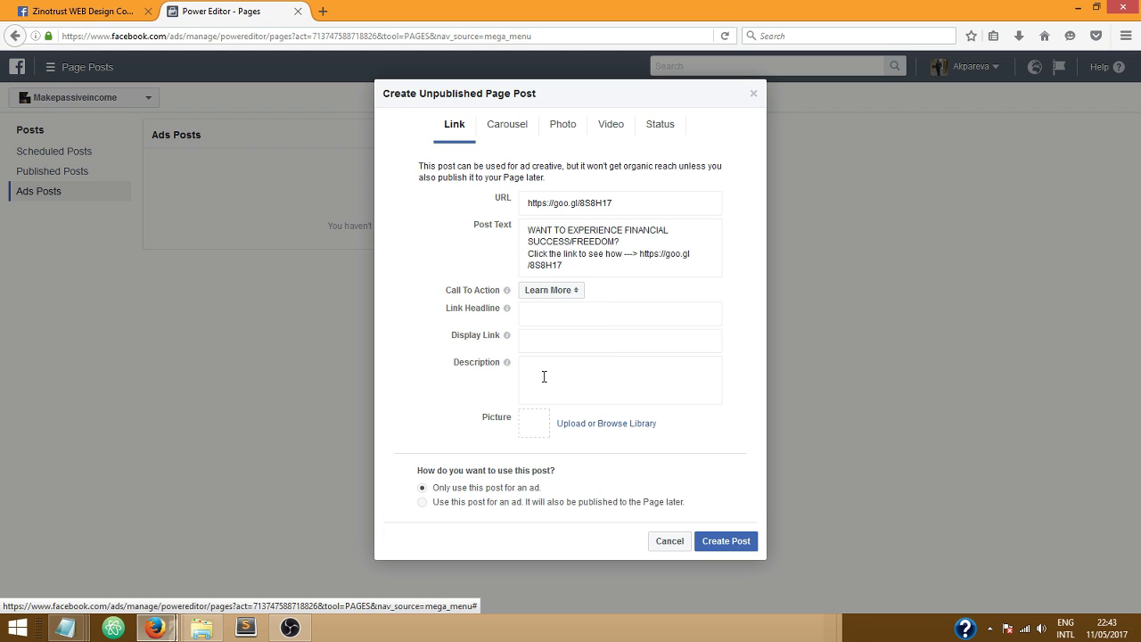
click(571, 293)
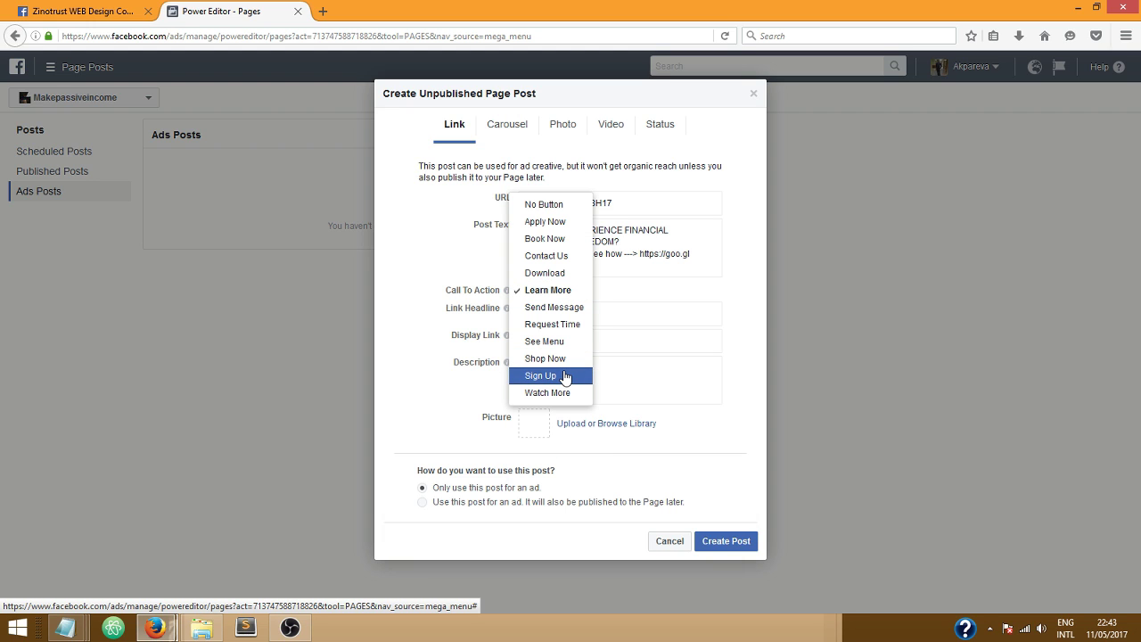
click(560, 295)
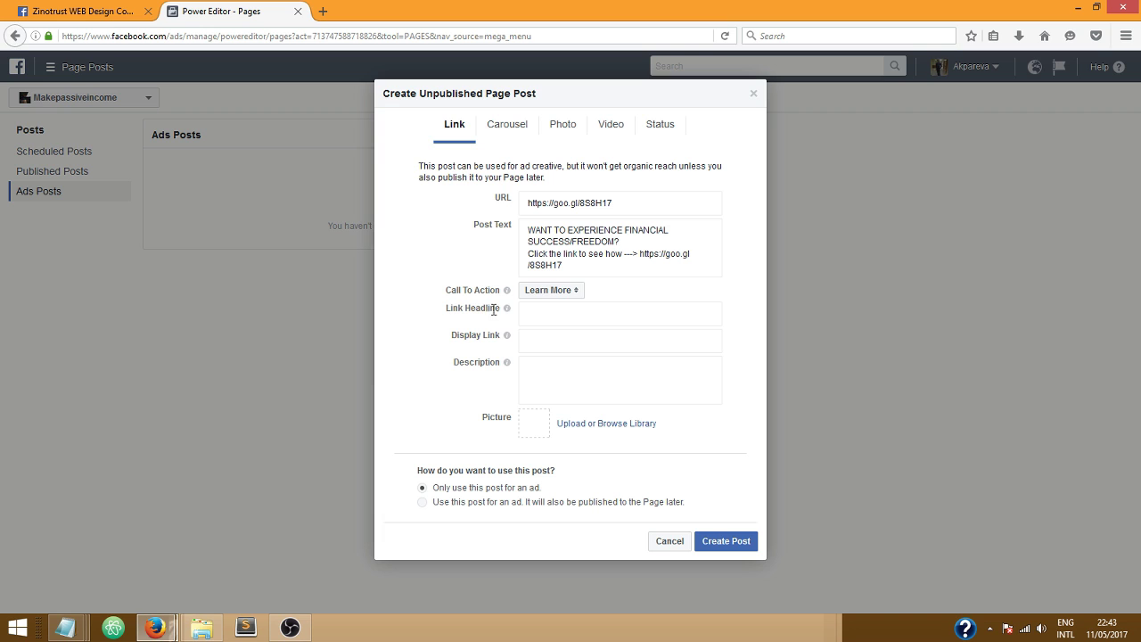
- Check the example post's headline, and set the new post's link headline to "5 RULES FOR FINANCIAL SUCCESS", copied from the Notepad note
click(84, 11)
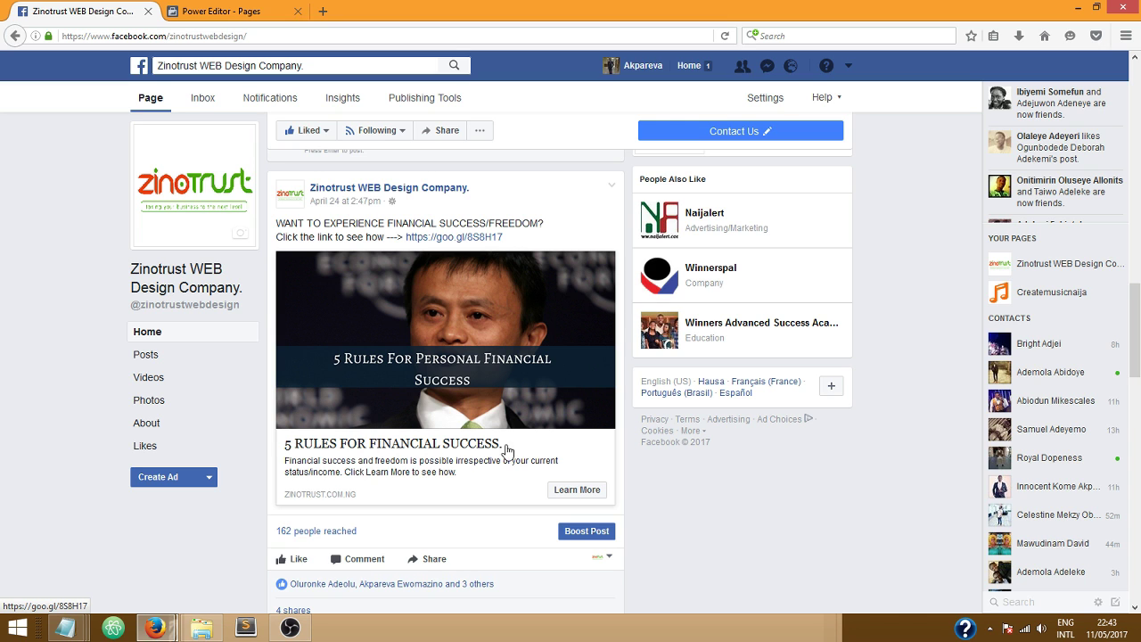
mouse_move(64, 627)
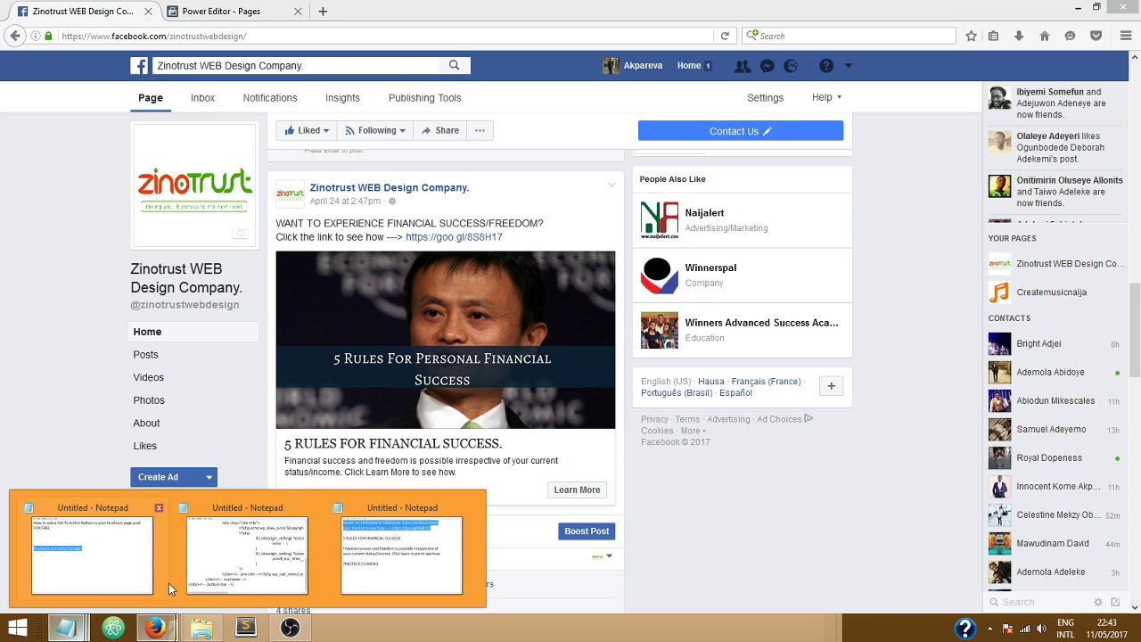
click(374, 562)
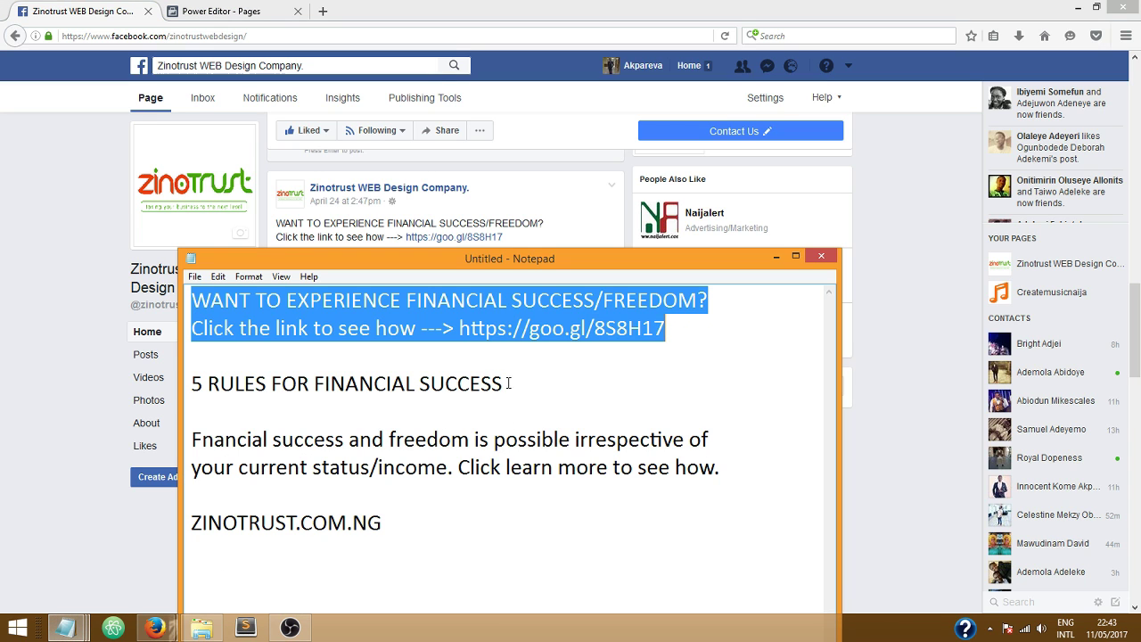
drag(508, 384, 190, 386)
right_click(229, 385)
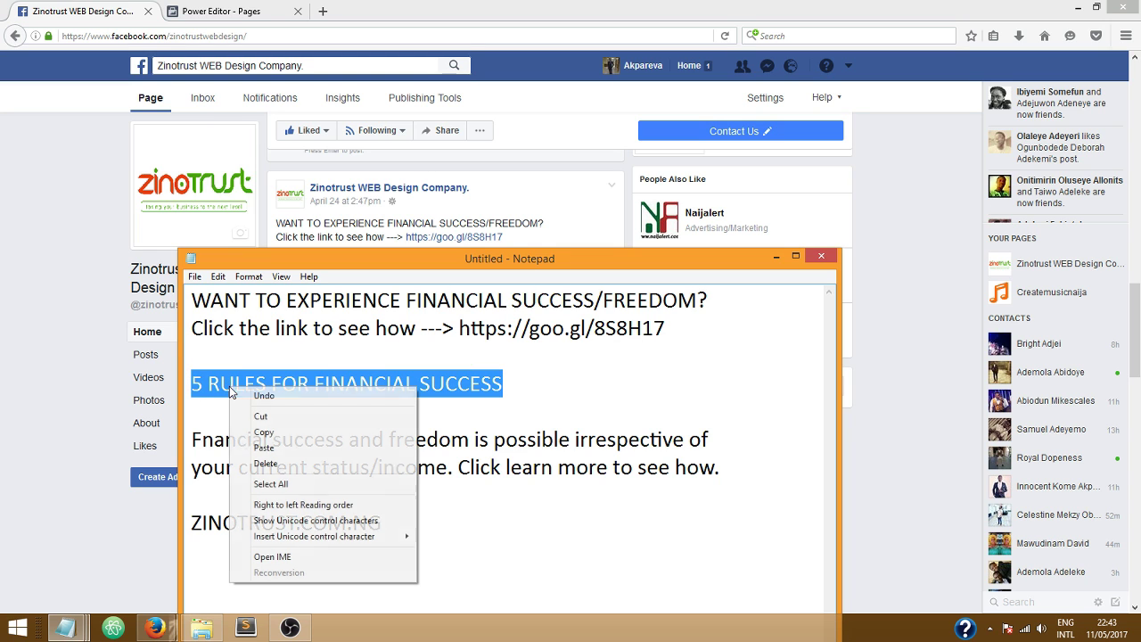
click(278, 436)
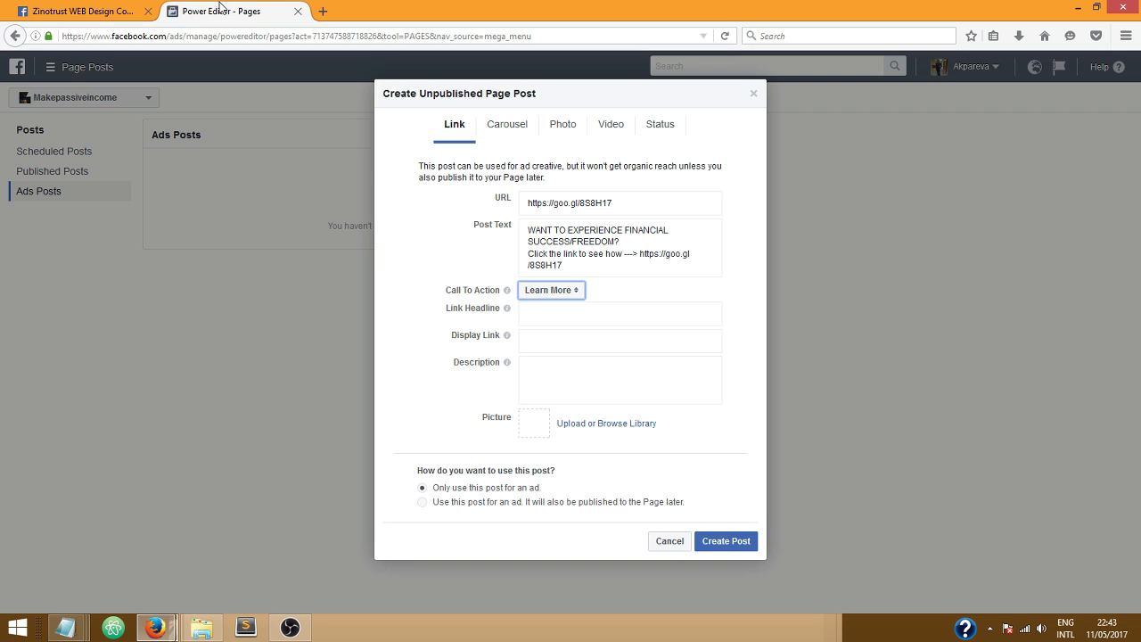
click(257, 12)
click(542, 314)
right_click(542, 314)
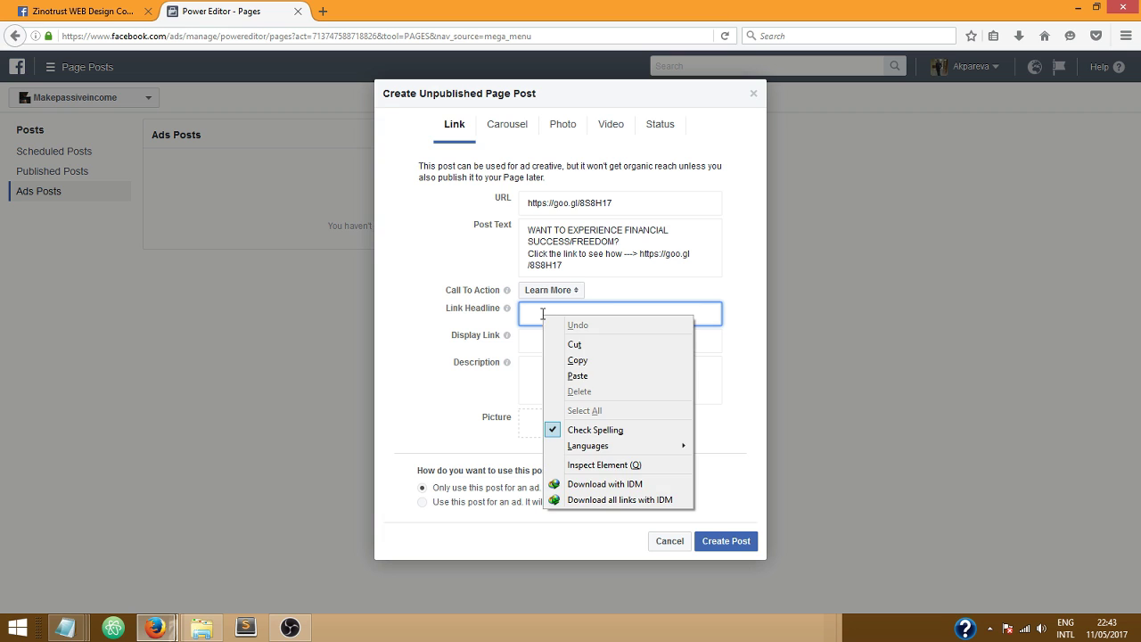
click(576, 377)
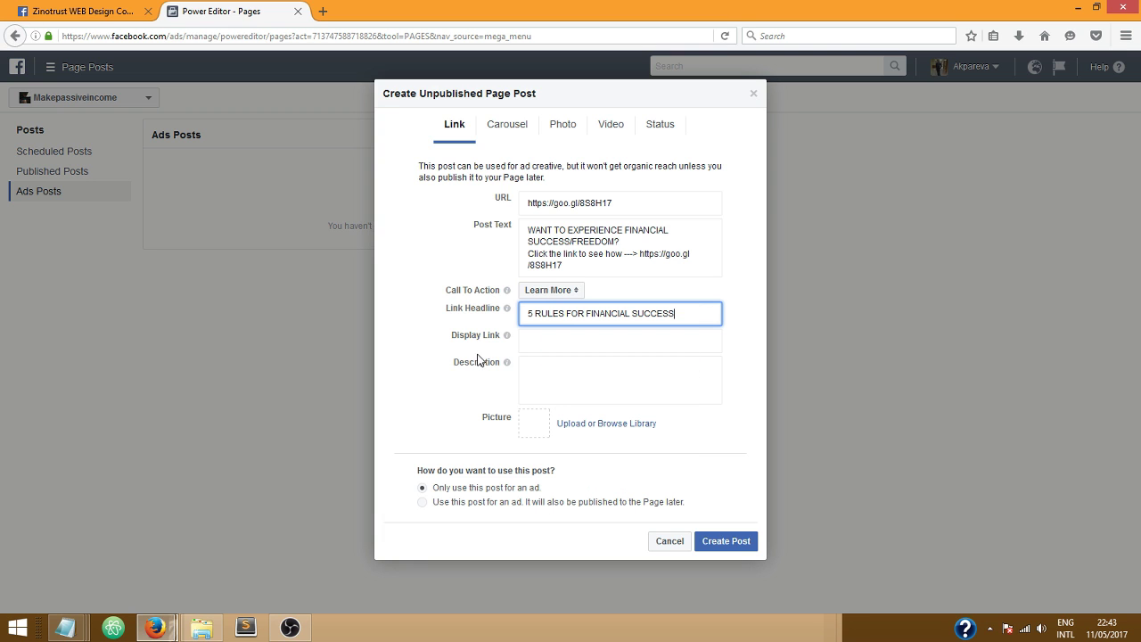
- Check the example post's display link, and set the new post's display link to ZINOTRUST.COM.NG, copied from the Notepad note
click(77, 10)
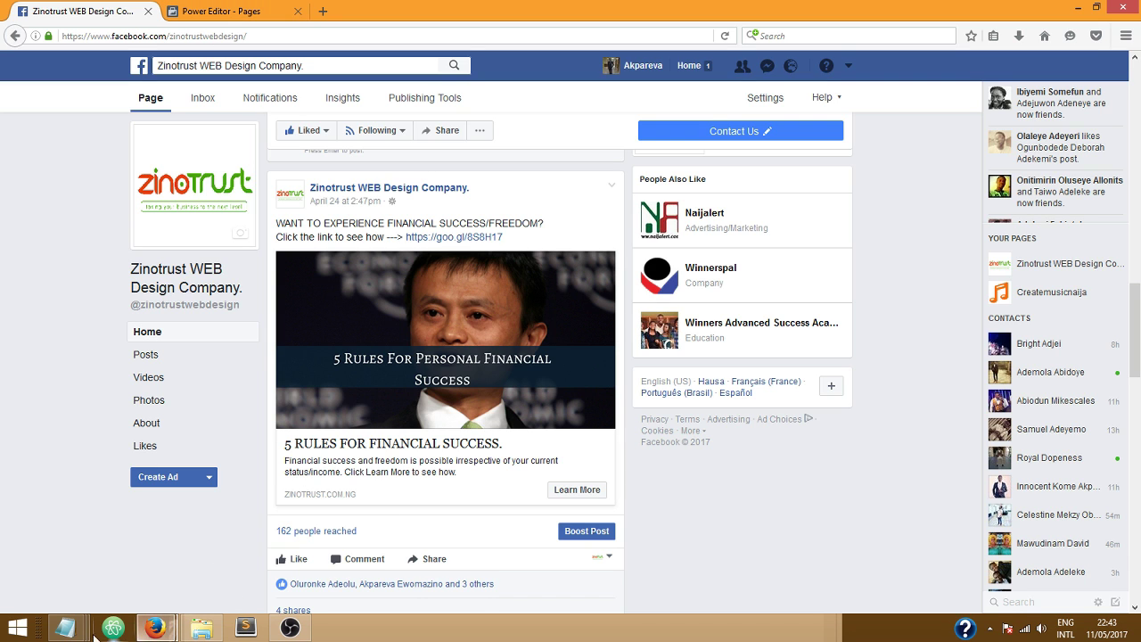
mouse_move(65, 627)
click(401, 546)
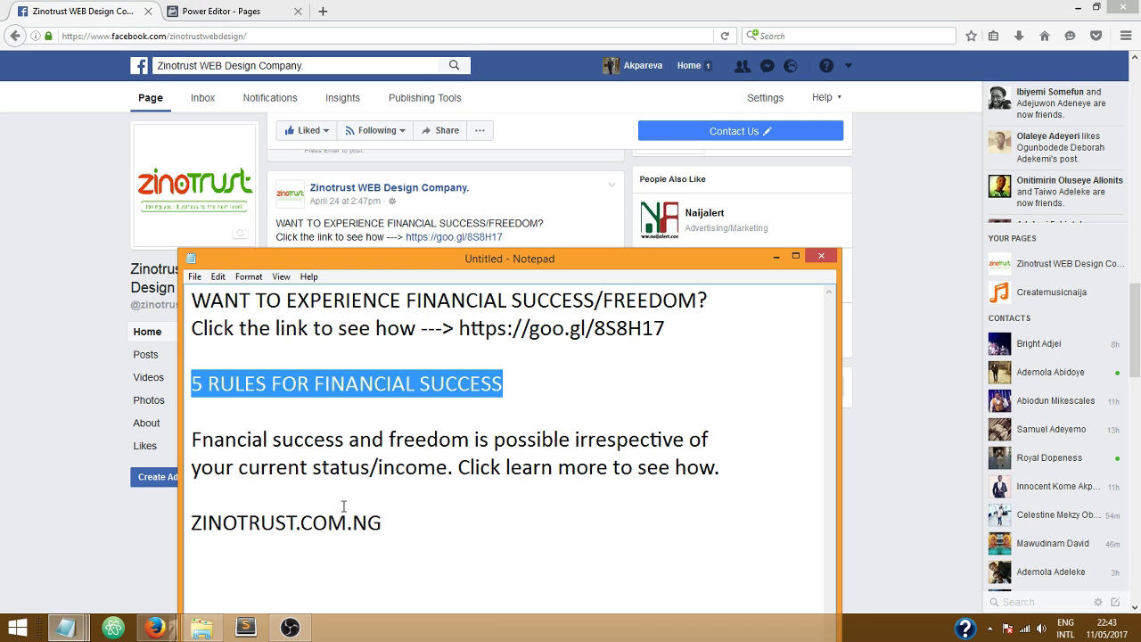
drag(383, 523, 191, 523)
right_click(261, 519)
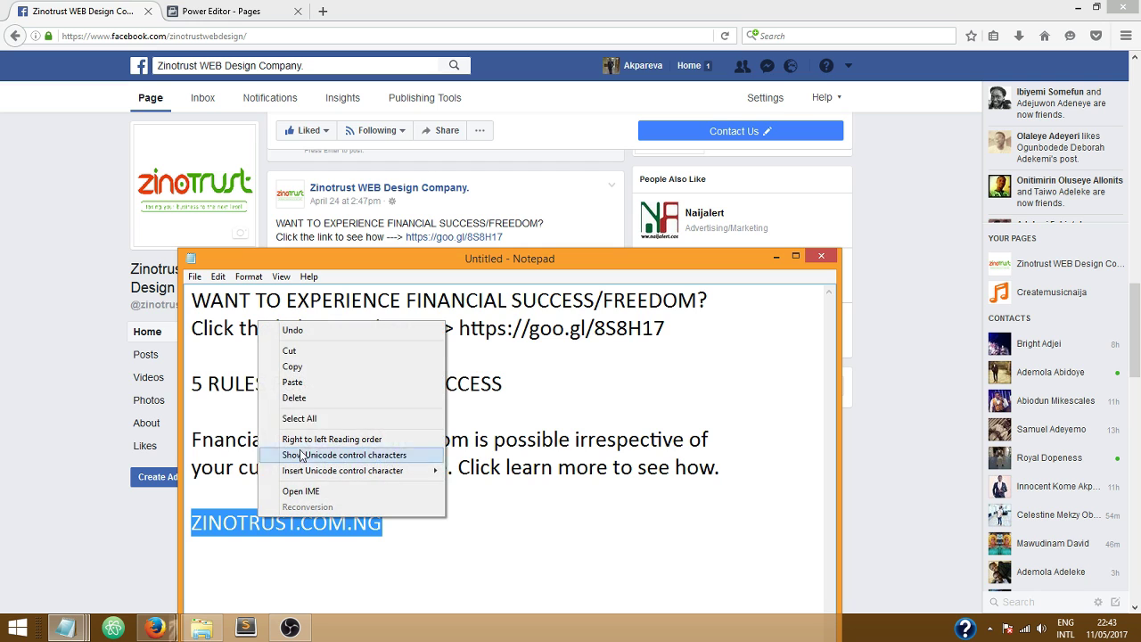
click(304, 368)
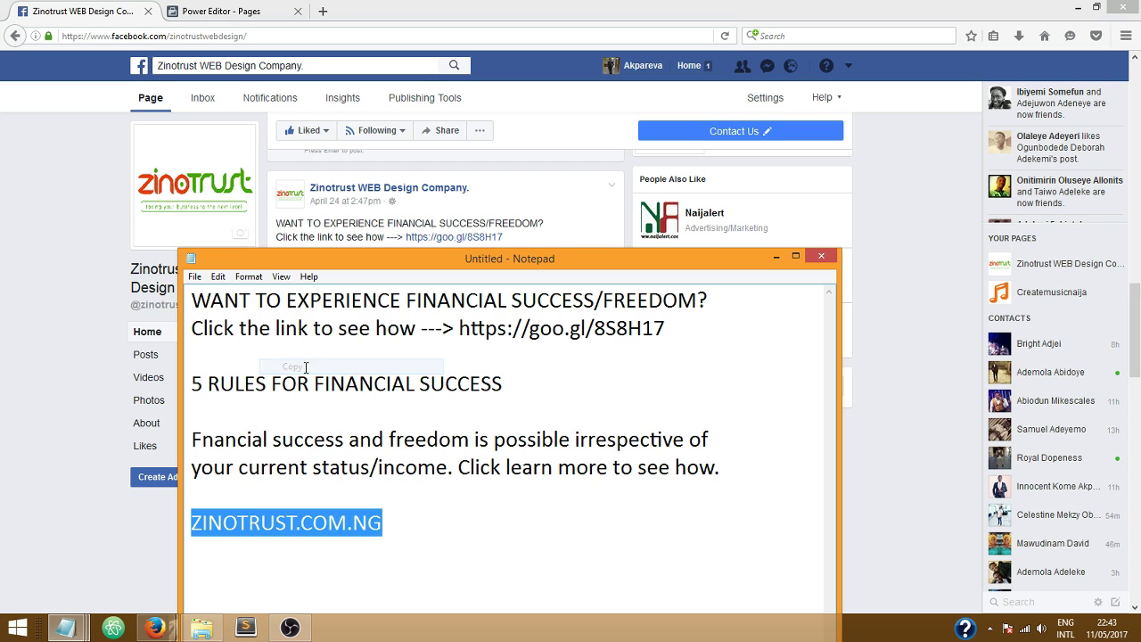
click(215, 29)
click(224, 19)
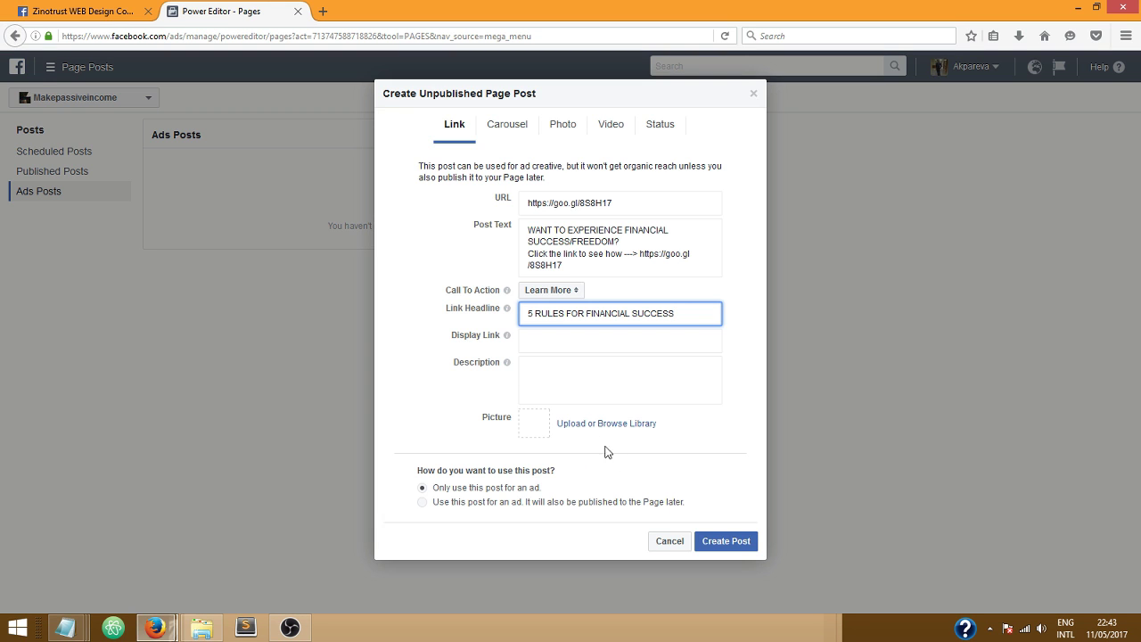
click(547, 339)
right_click(547, 342)
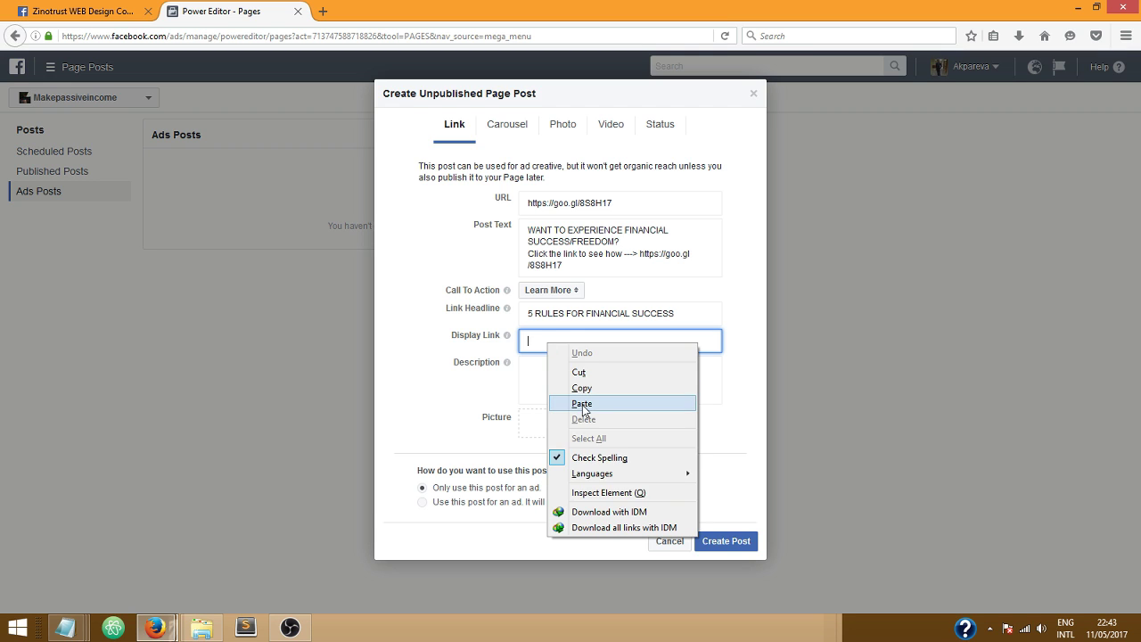
click(582, 404)
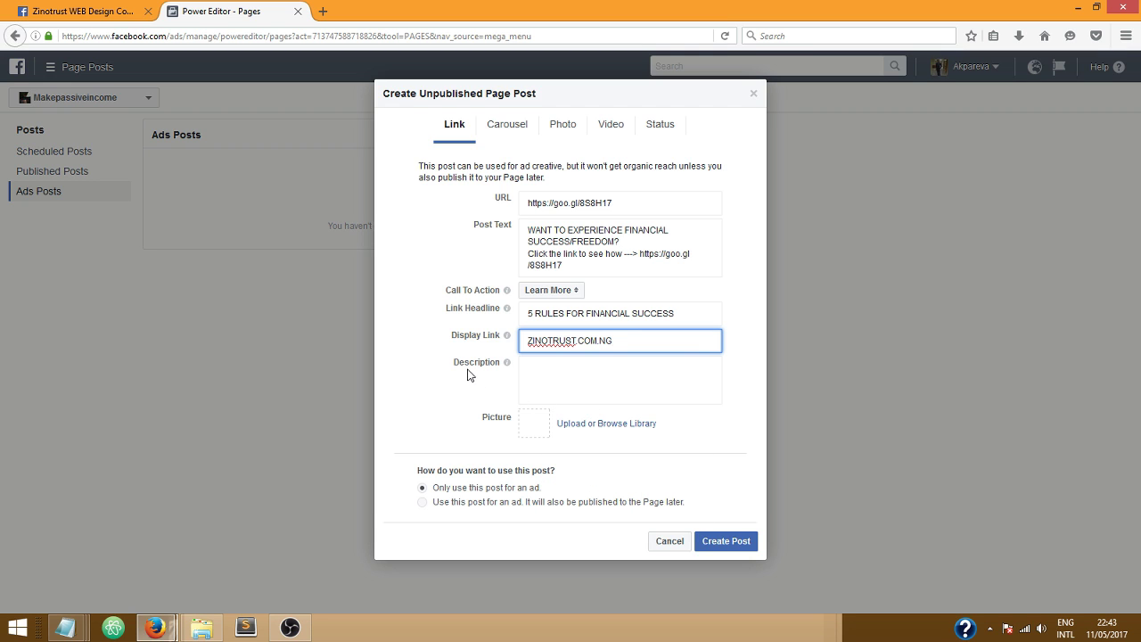
- Check the example post's description, and correct the misspelled first word of the description in the Notepad note to "Financial"
mouse_move(506, 362)
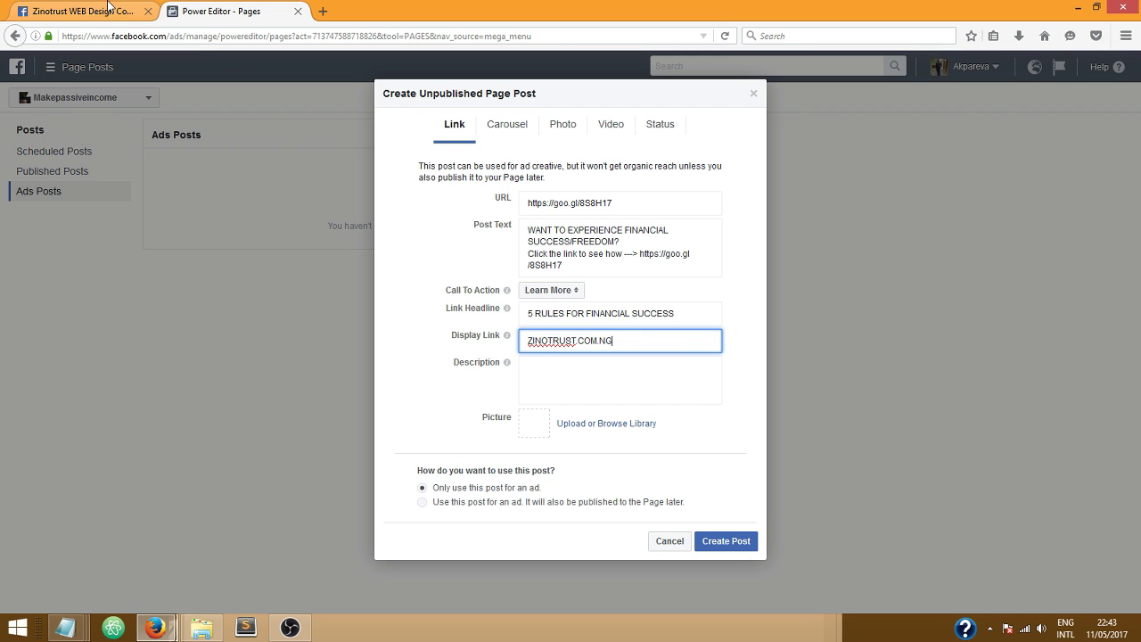
click(81, 11)
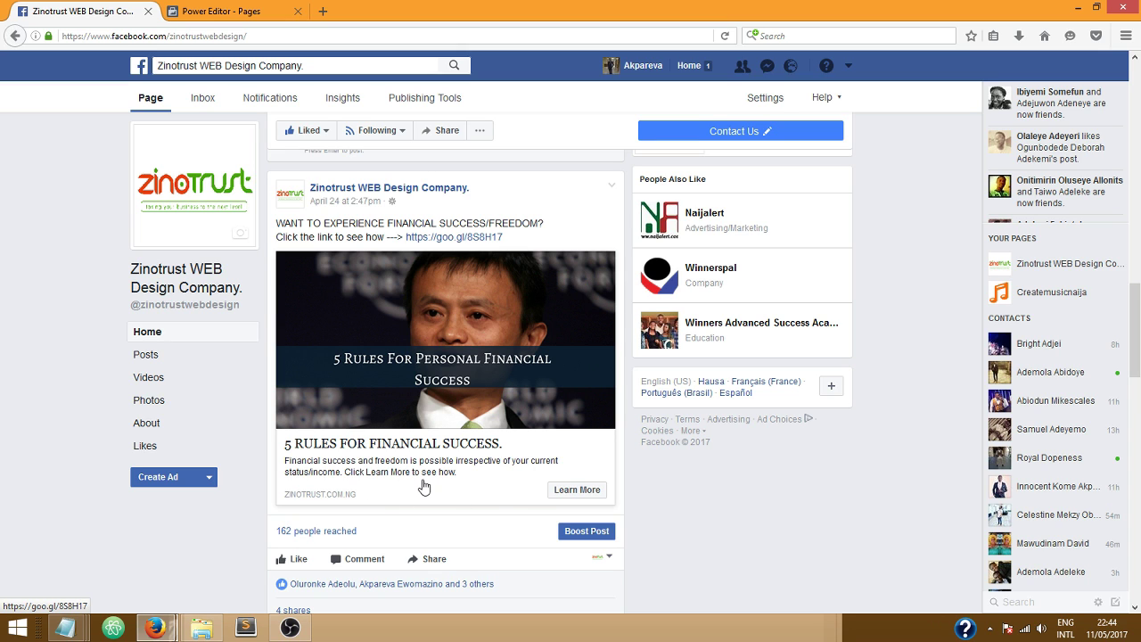
key(ctrl+Tab)
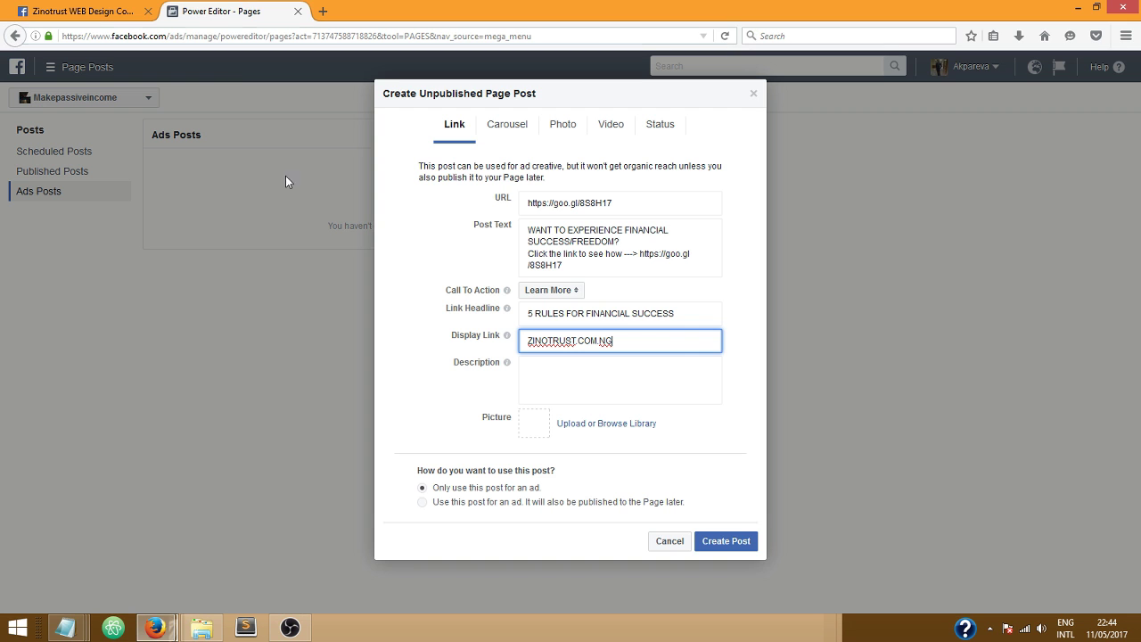
click(65, 628)
click(364, 551)
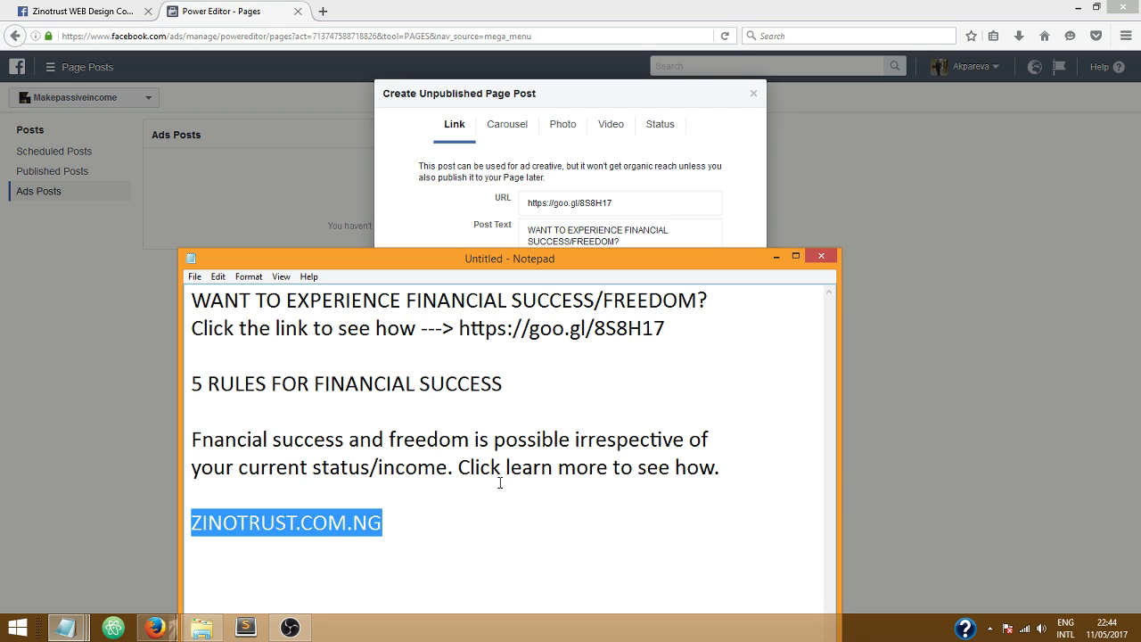
drag(718, 467, 194, 446)
right_click(210, 443)
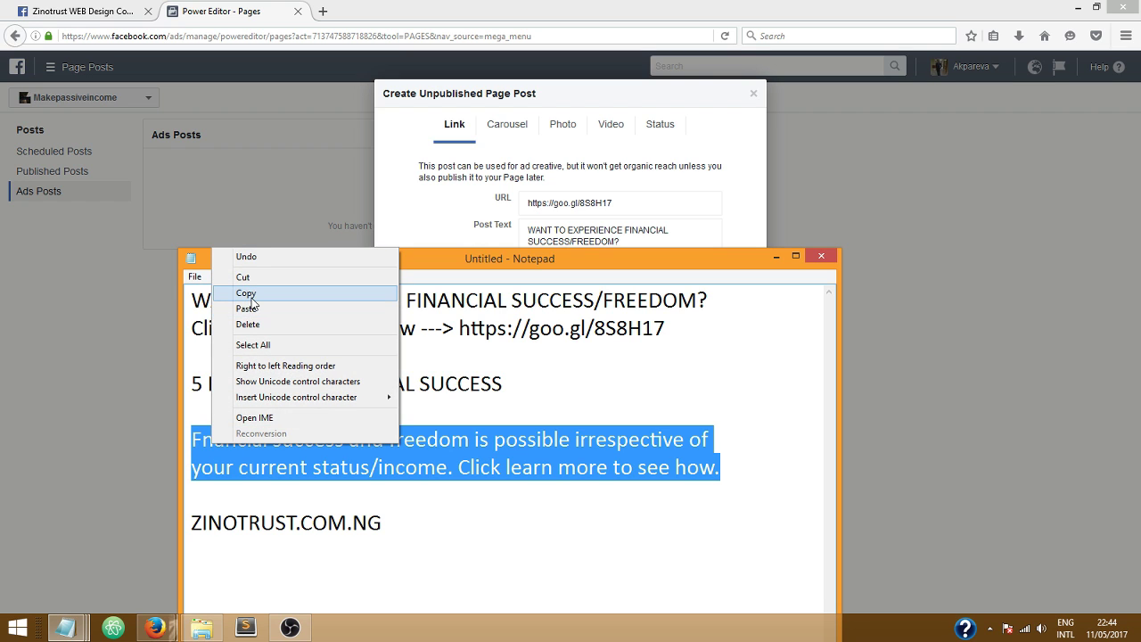
click(203, 468)
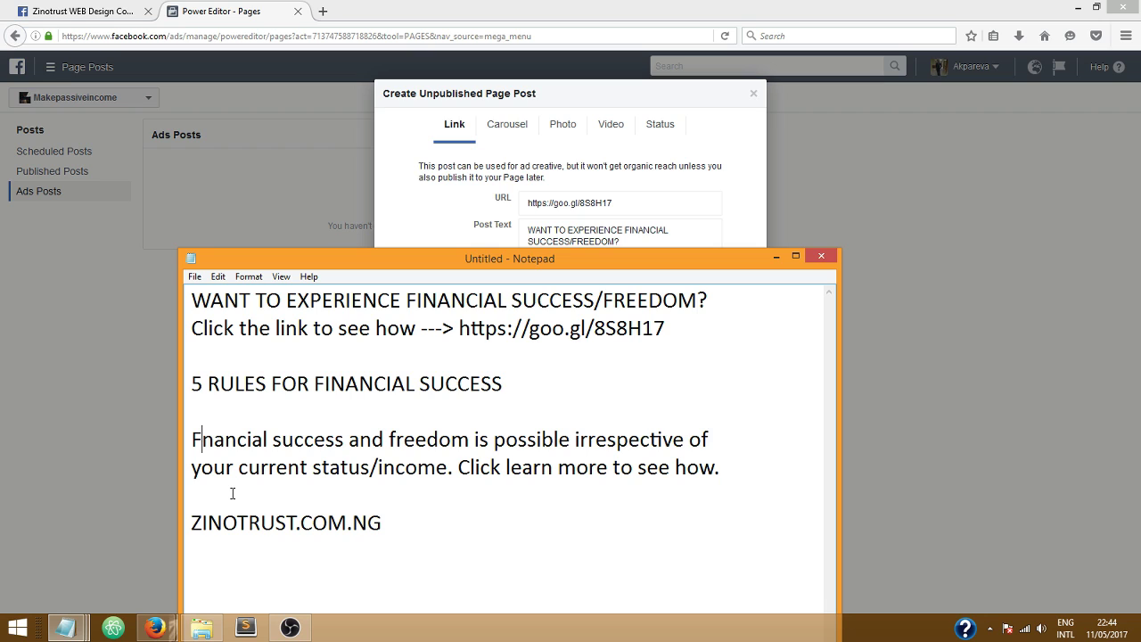
text(I)
key(BackSpace)
text(i)
- Fill the description with "Financial success and freedom is possible irrespective of your current status/income. Click learn more to see how.", copied from the note
drag(719, 470, 148, 448)
right_click(231, 459)
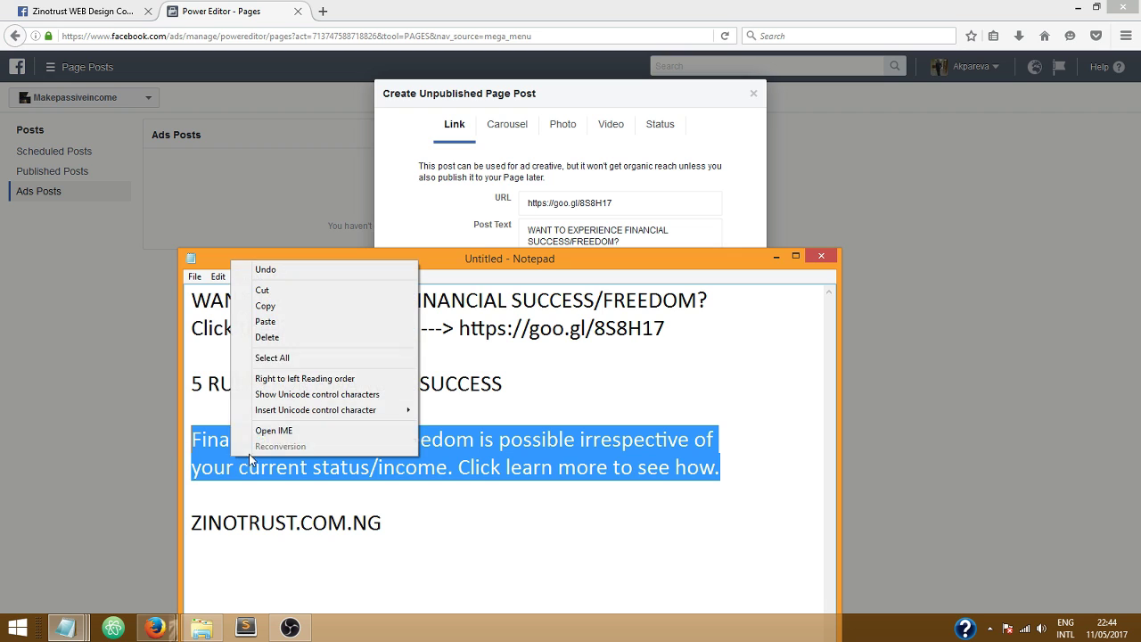
click(268, 306)
click(892, 202)
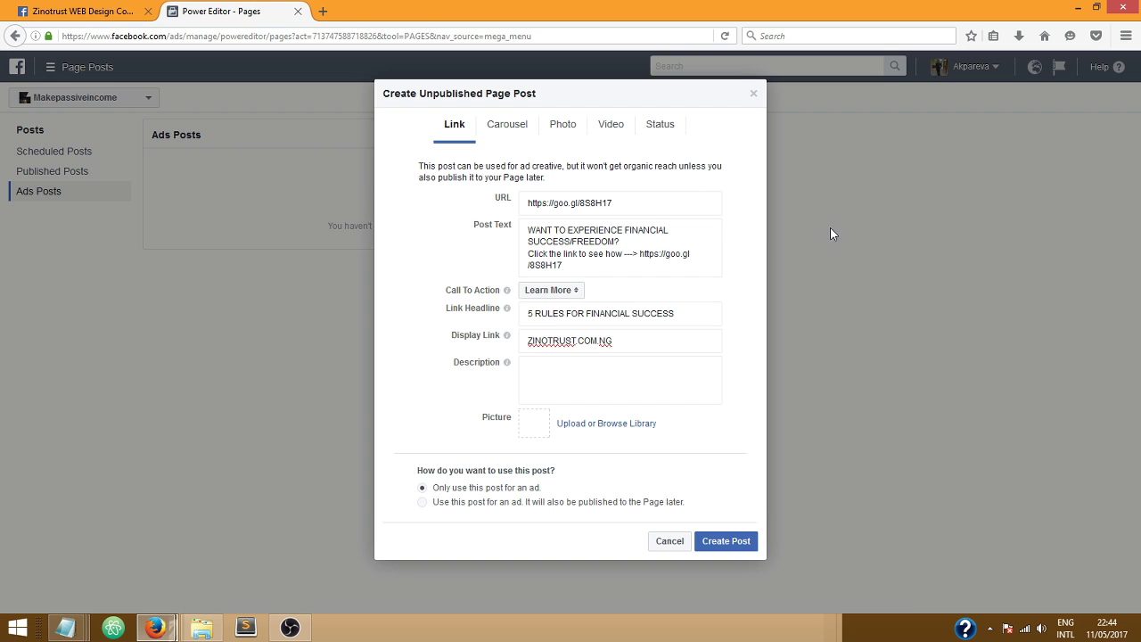
click(550, 369)
right_click(550, 370)
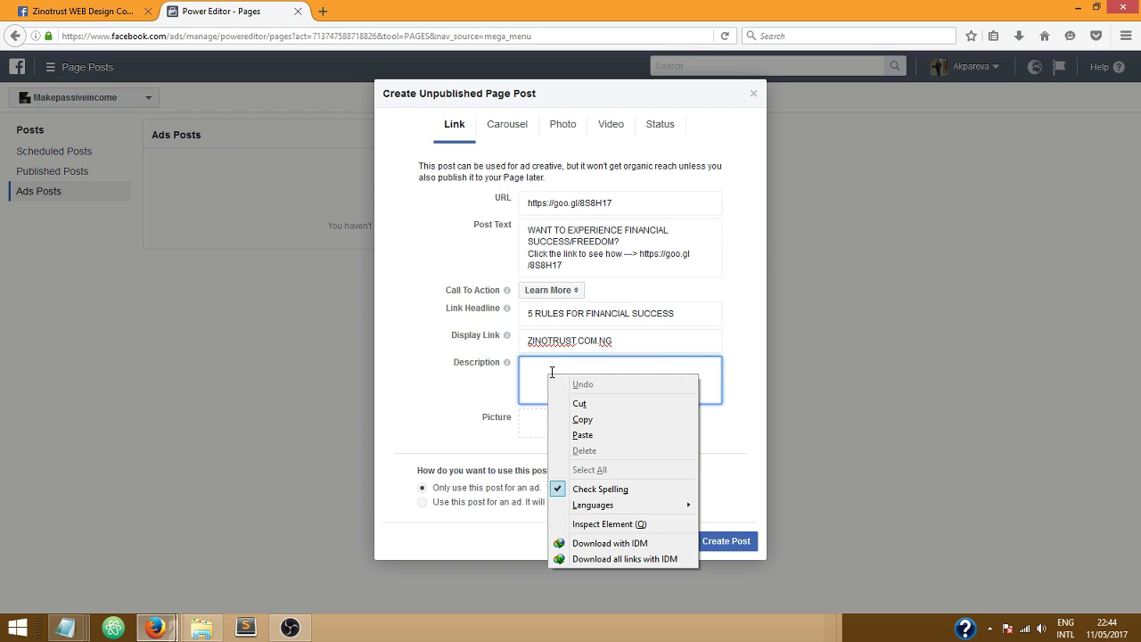
click(582, 435)
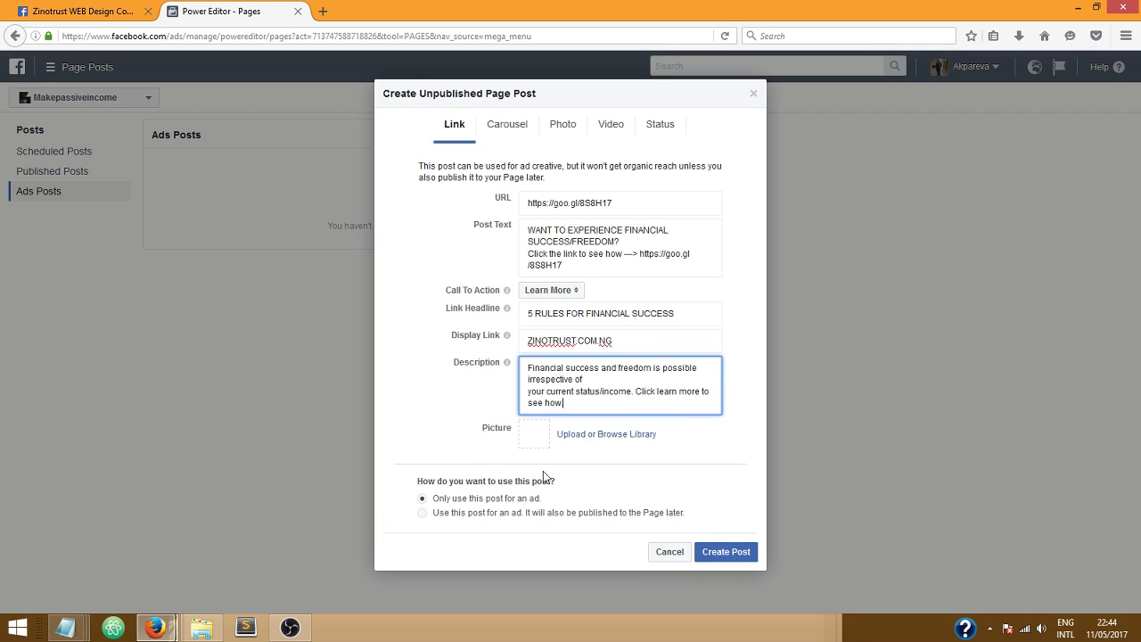
- Set the post's picture to the image library's third image, showing a man in a suit
click(535, 443)
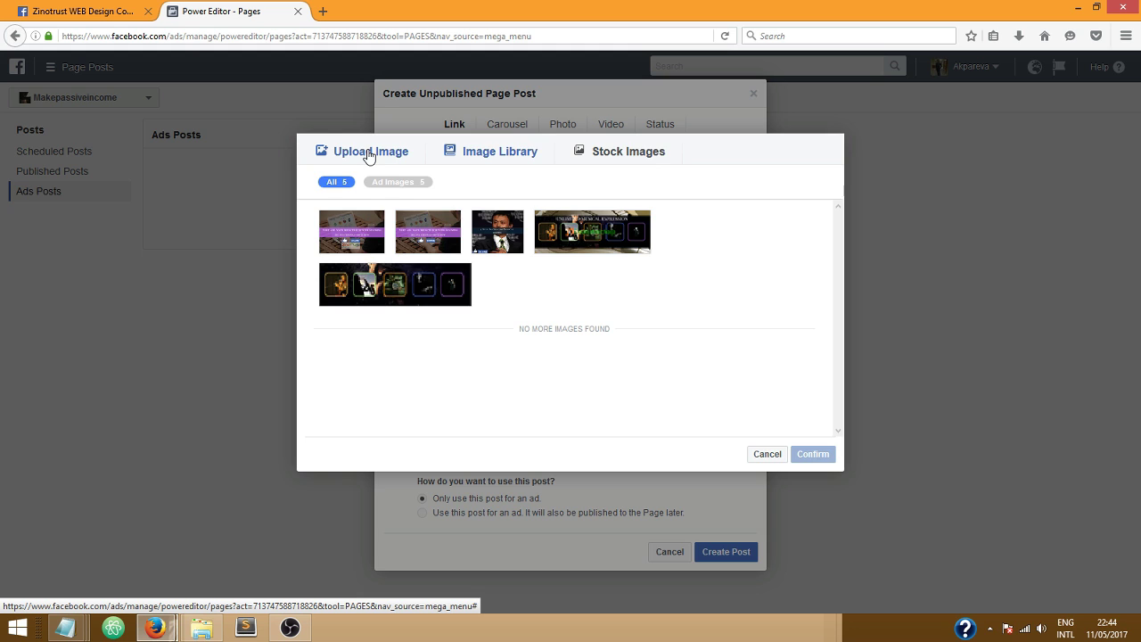
click(504, 236)
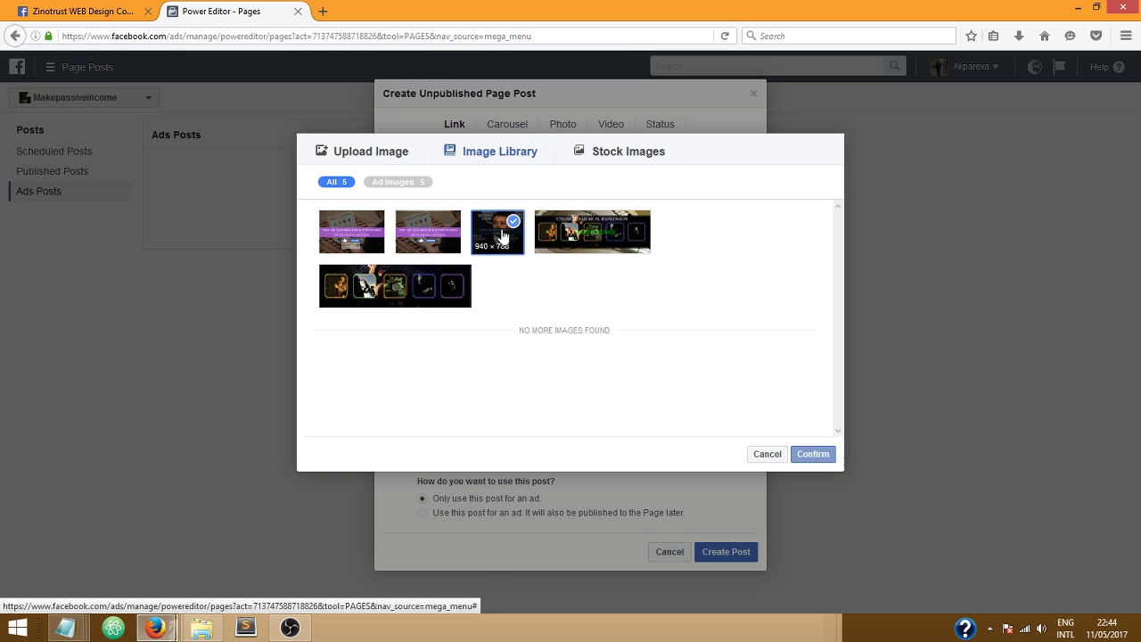
click(812, 454)
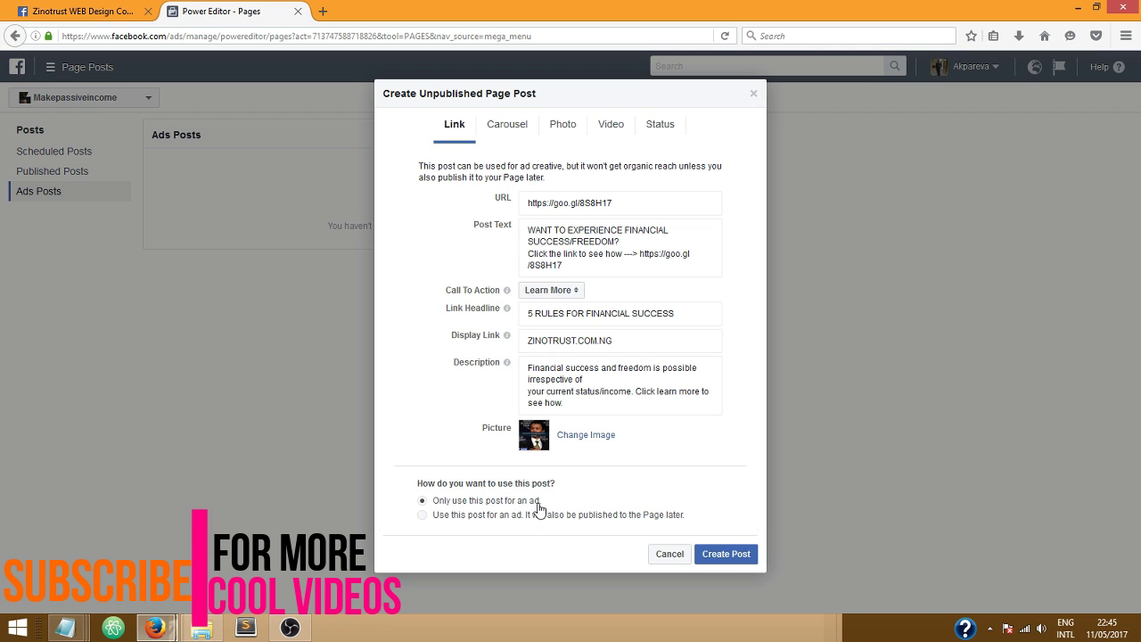
- Choose to use the post for an ad and also publish it to the Page later, with the targeting language English (All)
click(423, 517)
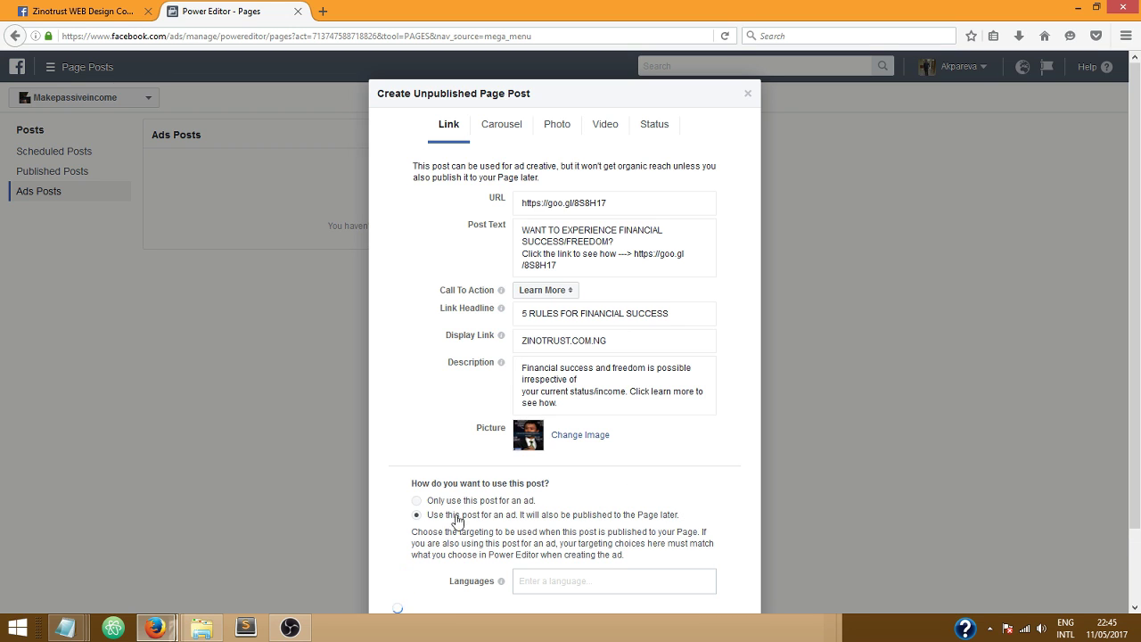
scroll(723, 510, down, 2)
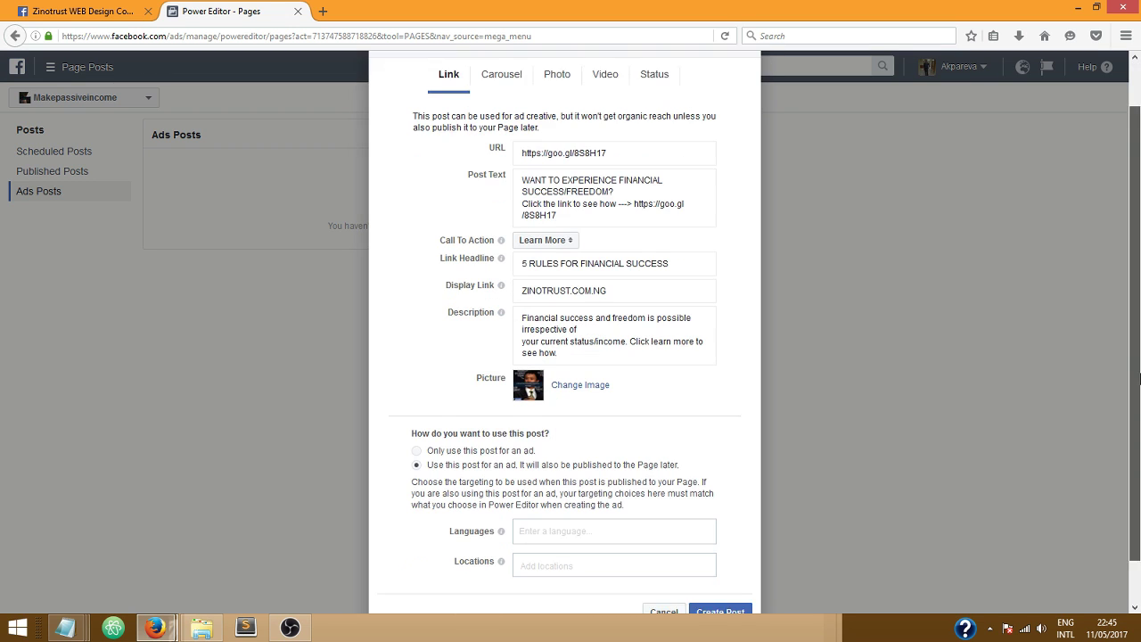
click(540, 486)
text(en)
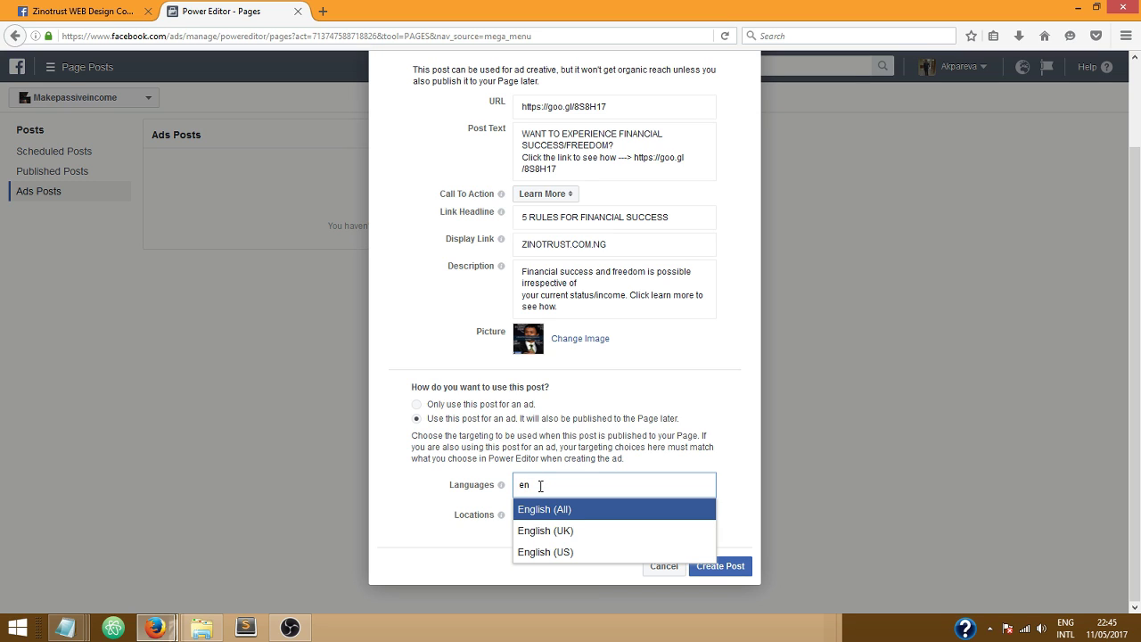
click(538, 508)
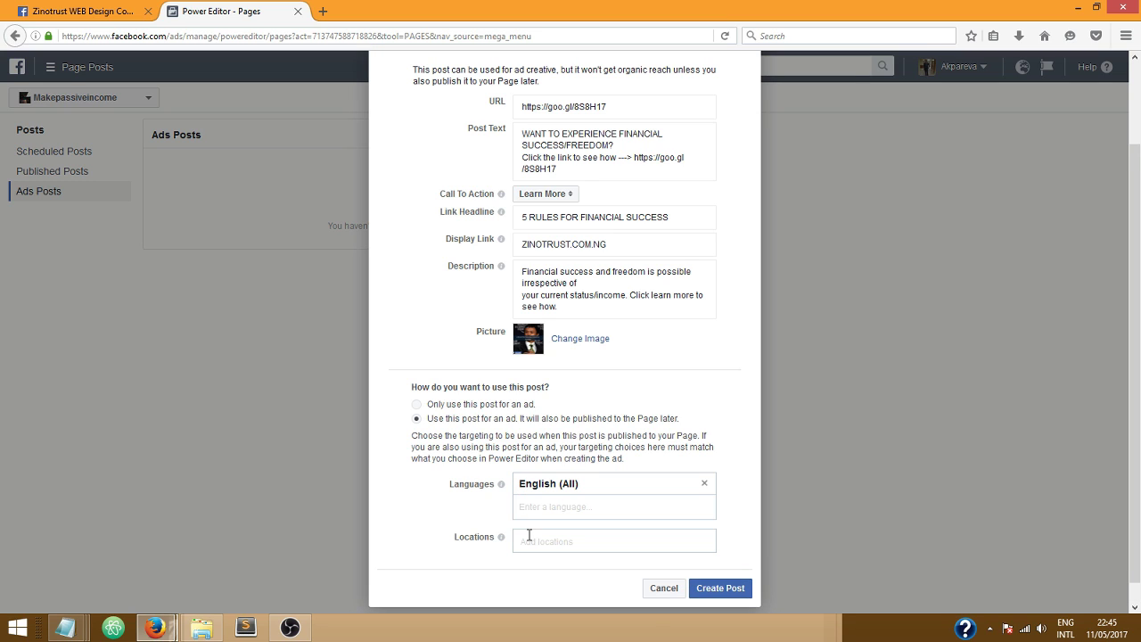
- Add United Kingdom as the targeting location and create the post
click(530, 536)
text(united)
click(570, 567)
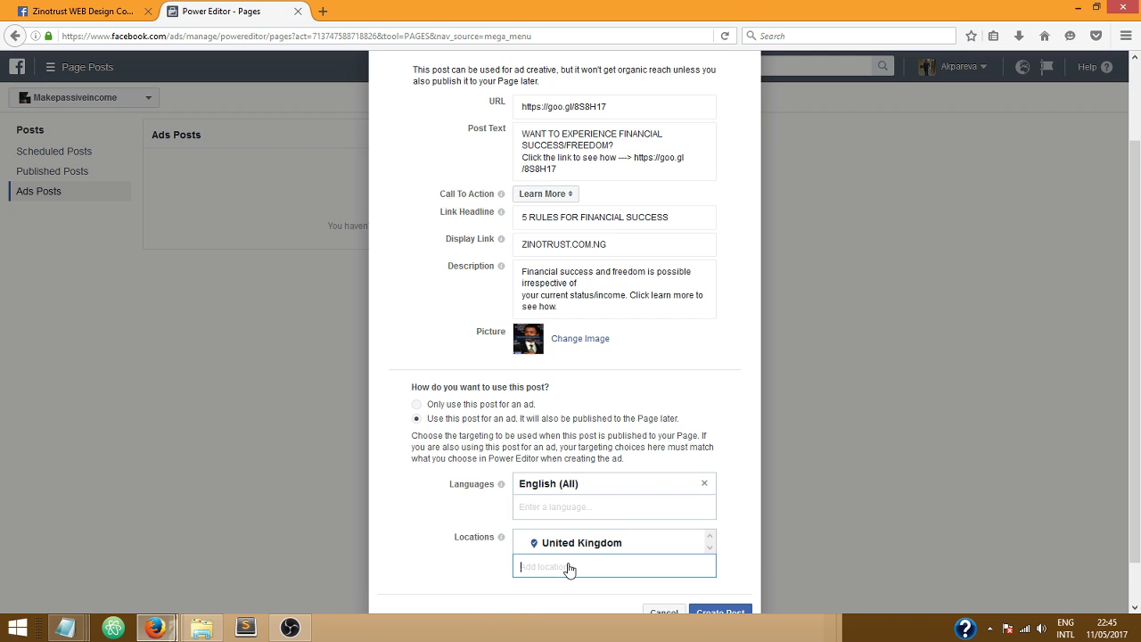
scroll(696, 589, down, 1)
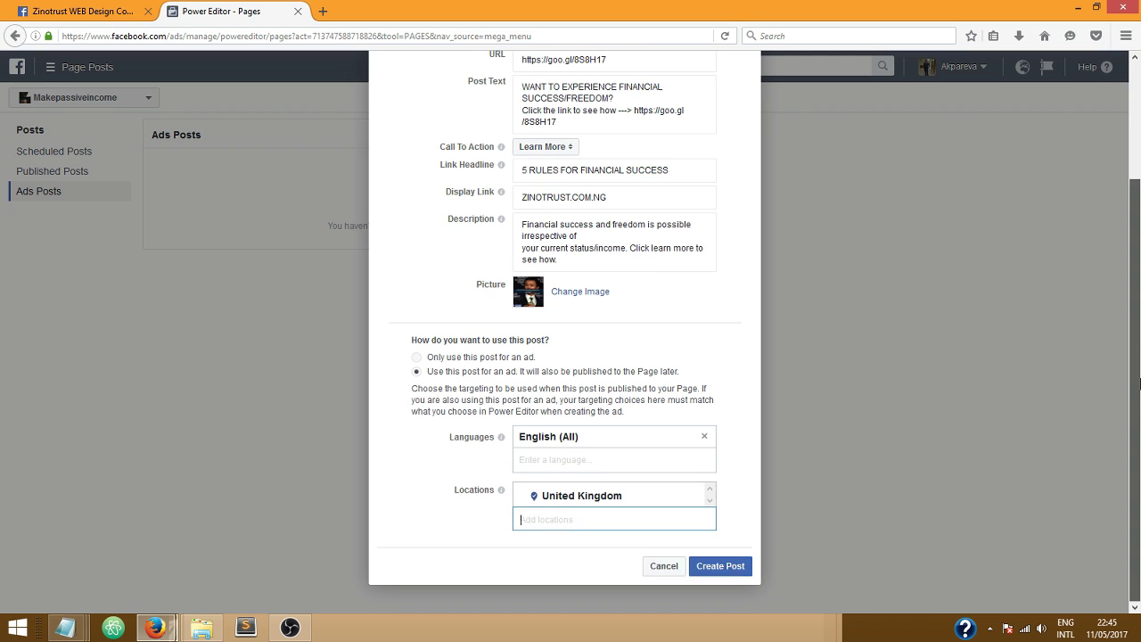
click(737, 567)
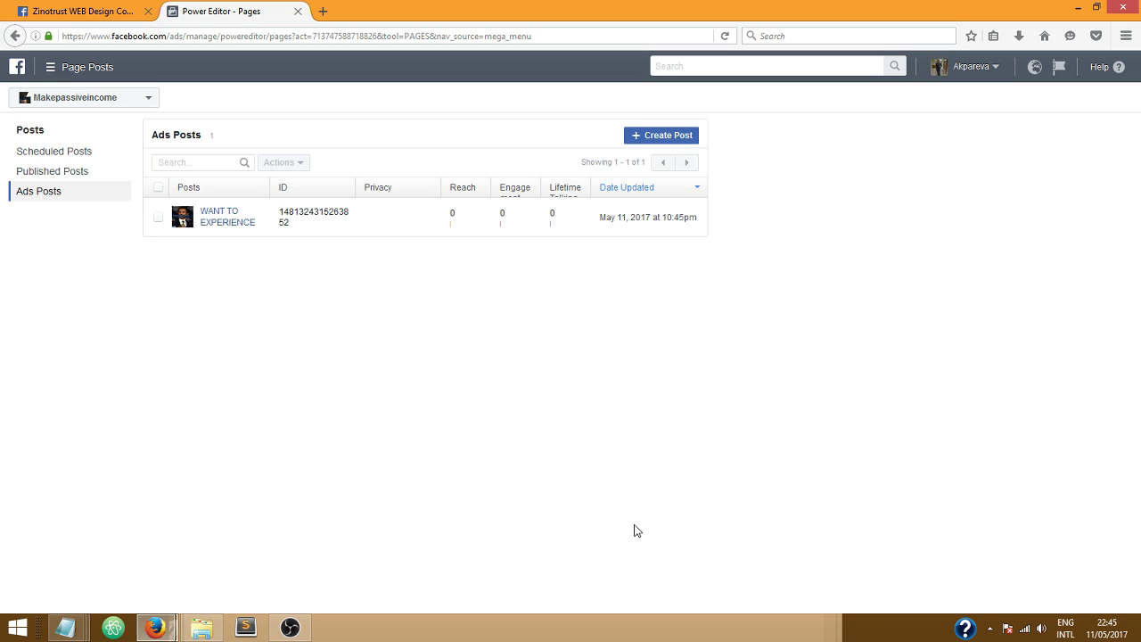
- Publish the "WANT TO EXPERIENCE" post from the Ads Posts list to the Page
click(158, 219)
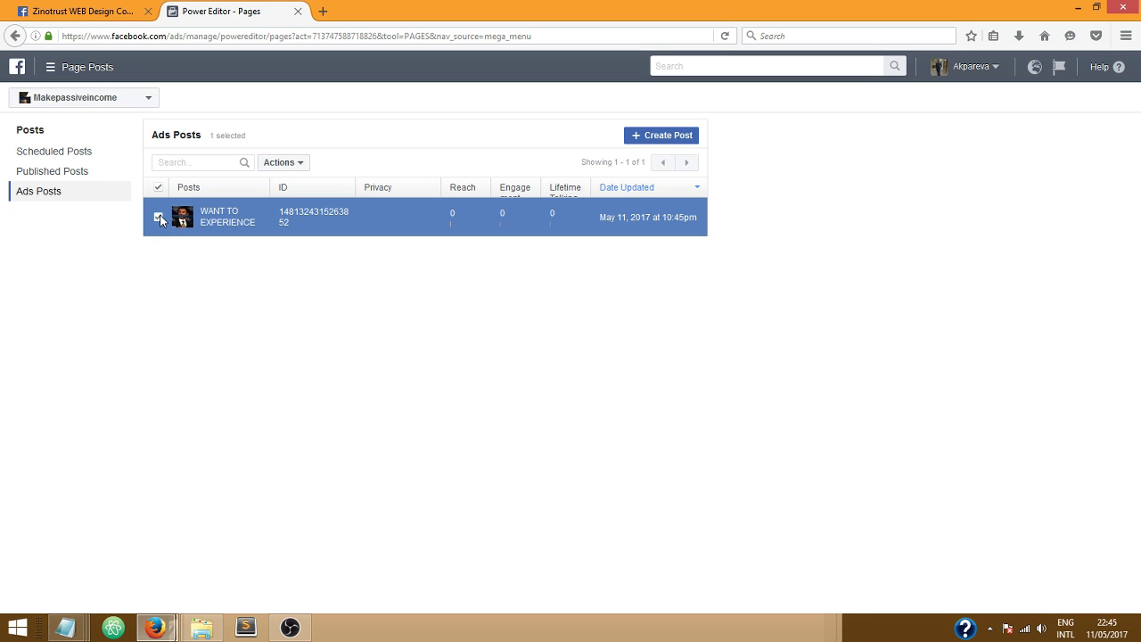
click(302, 169)
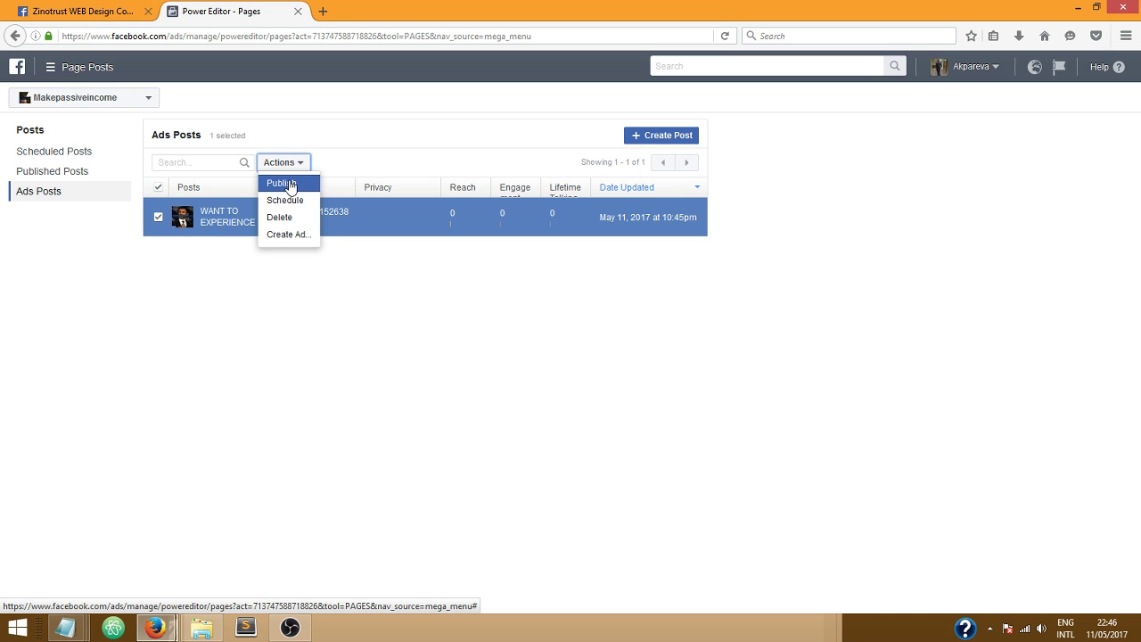
click(290, 183)
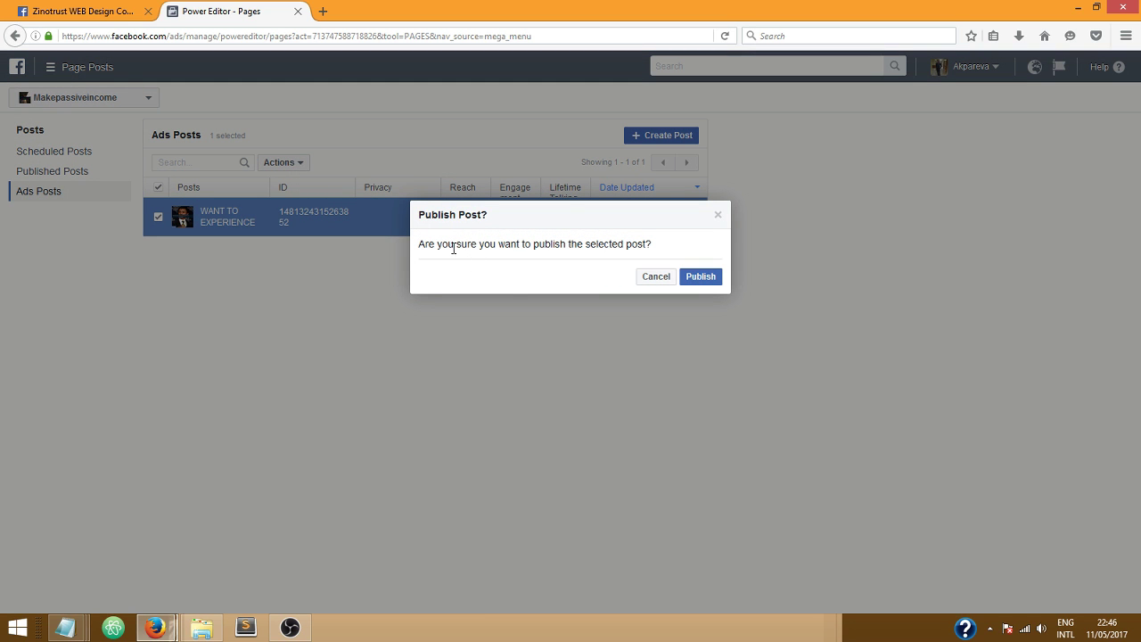
click(697, 279)
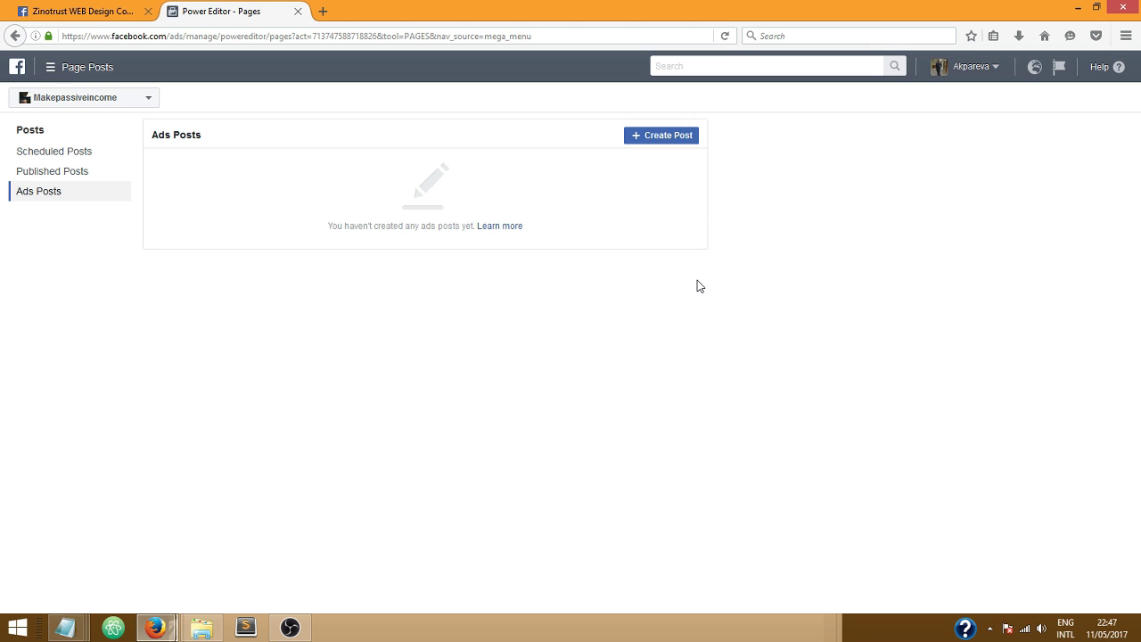
- Return to the Makepassiveincome page, check the newly published post in its feed, and open the post's Learn More link
click(52, 6)
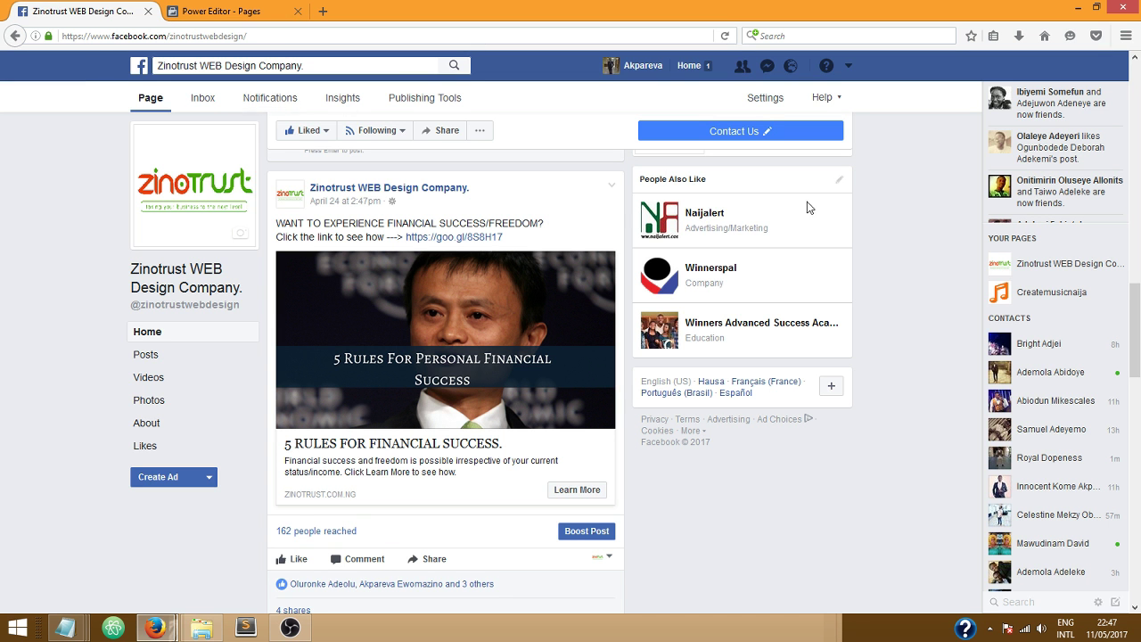
click(16, 38)
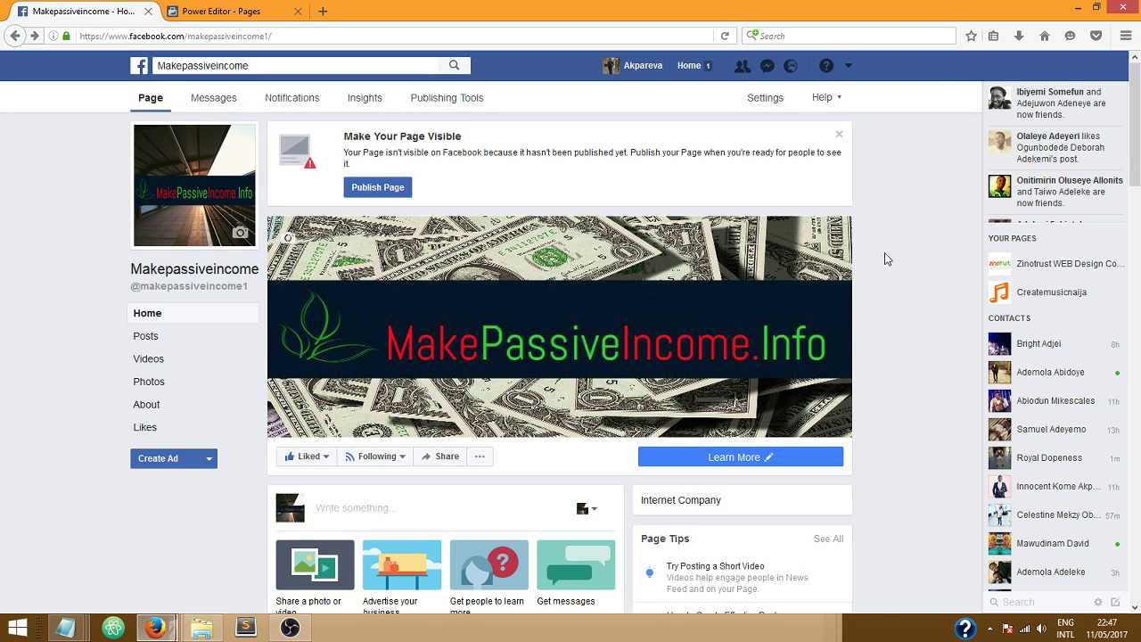
scroll(900, 223, down, 6)
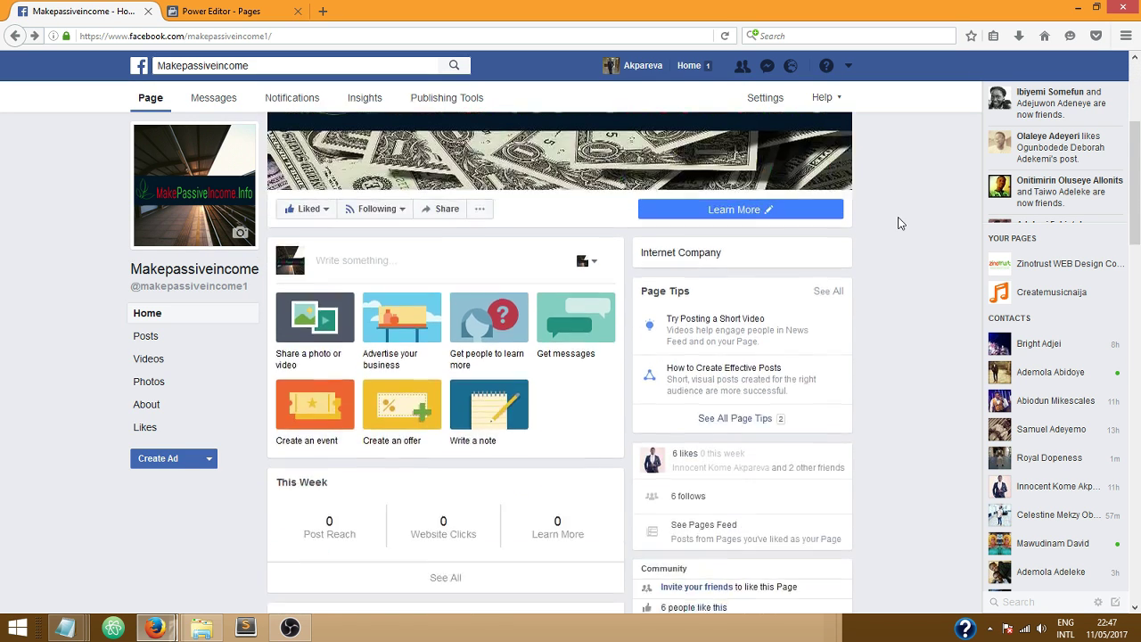
scroll(899, 222, down, 2)
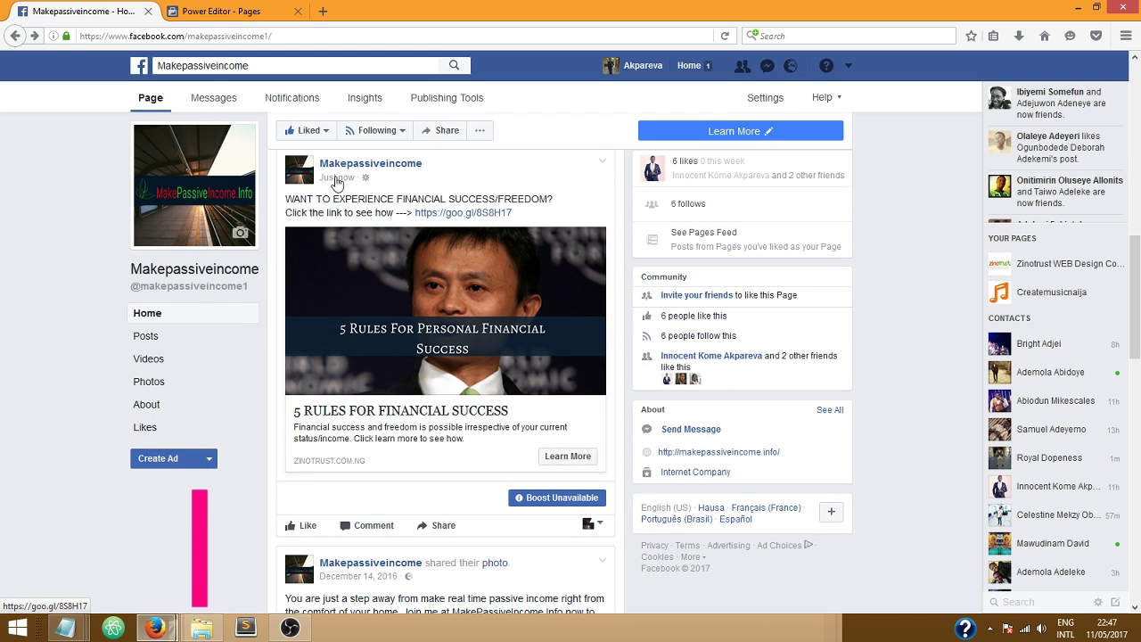
scroll(938, 295, up, 2)
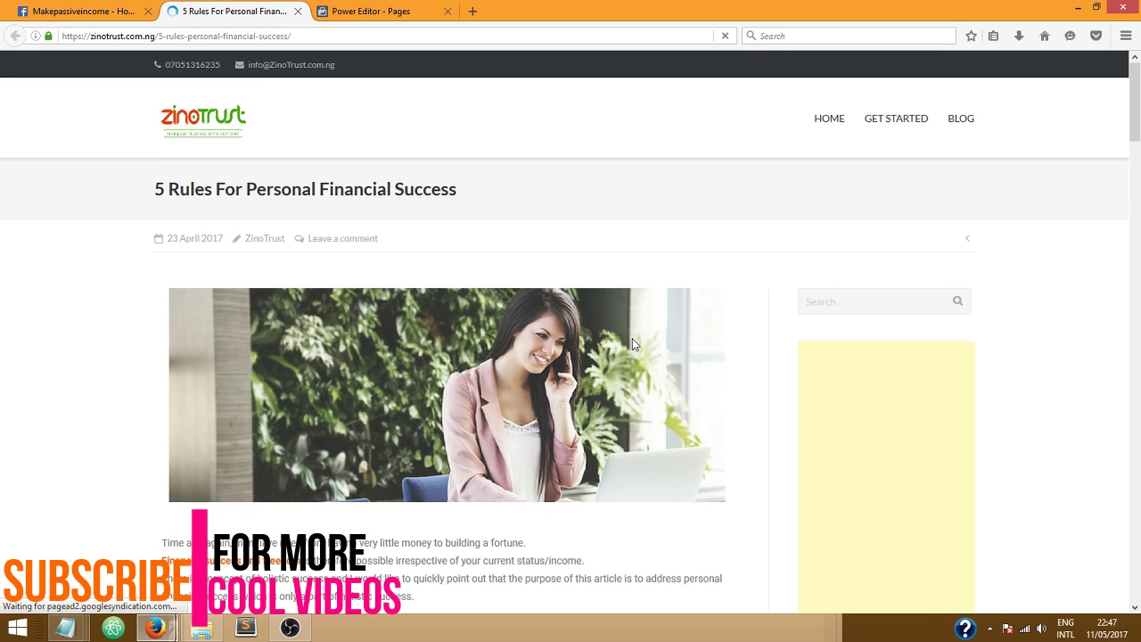
- Look through the linked article "5 Rules For Personal Financial Success" down to its footer, and return to the Makepassiveincome page
scroll(1025, 329, down, 4)
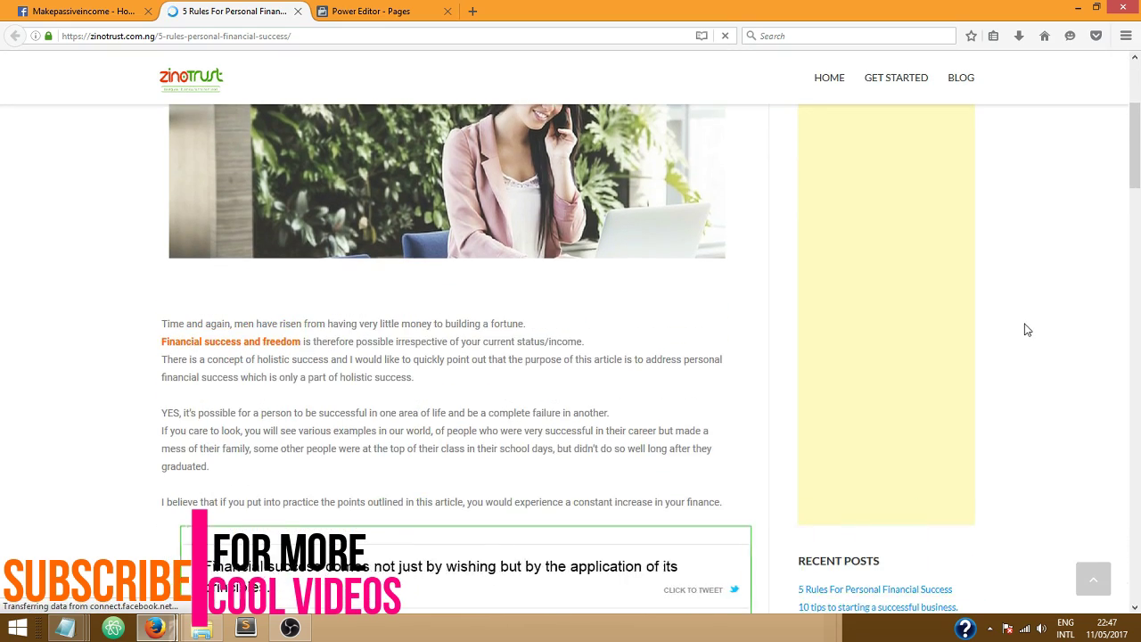
scroll(1026, 330, down, 3)
scroll(1026, 330, down, 6)
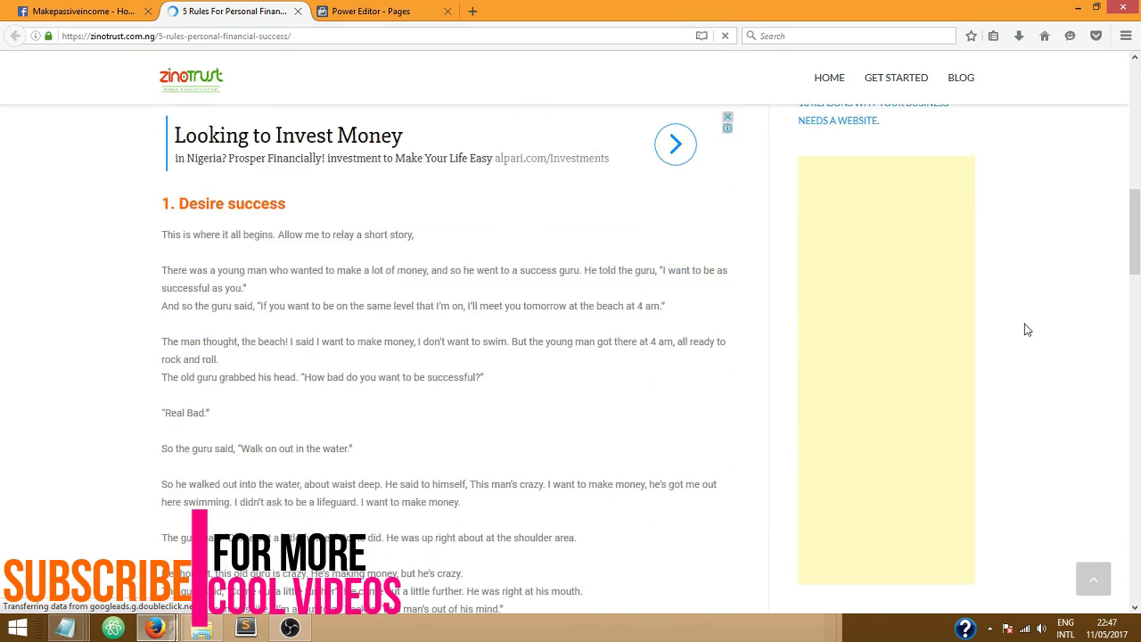
scroll(1025, 330, down, 6)
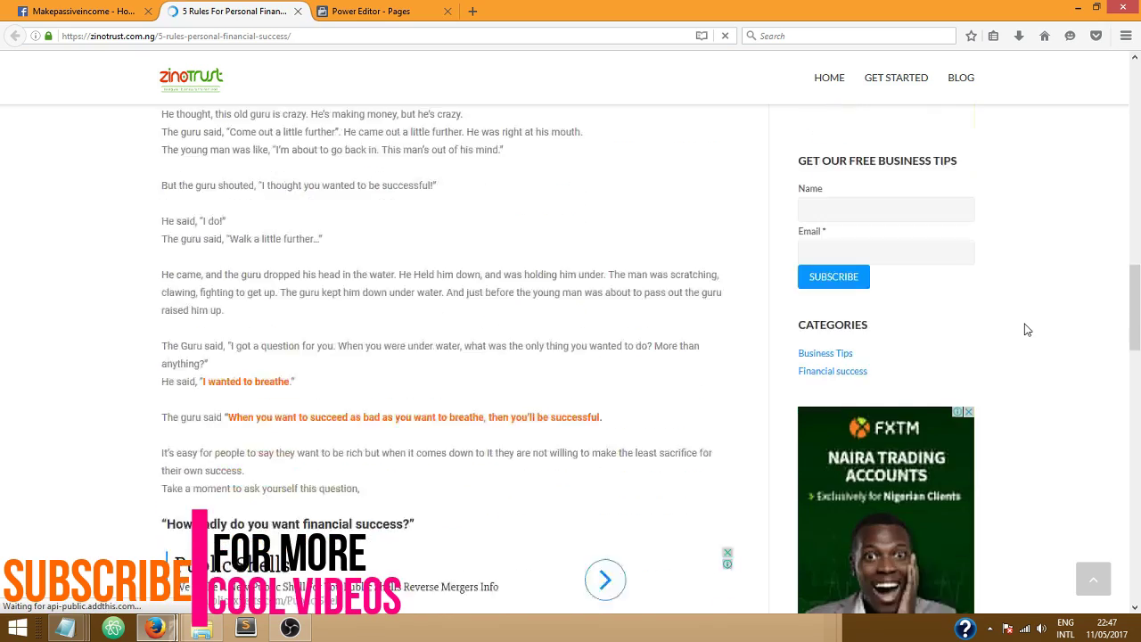
scroll(1025, 329, down, 4)
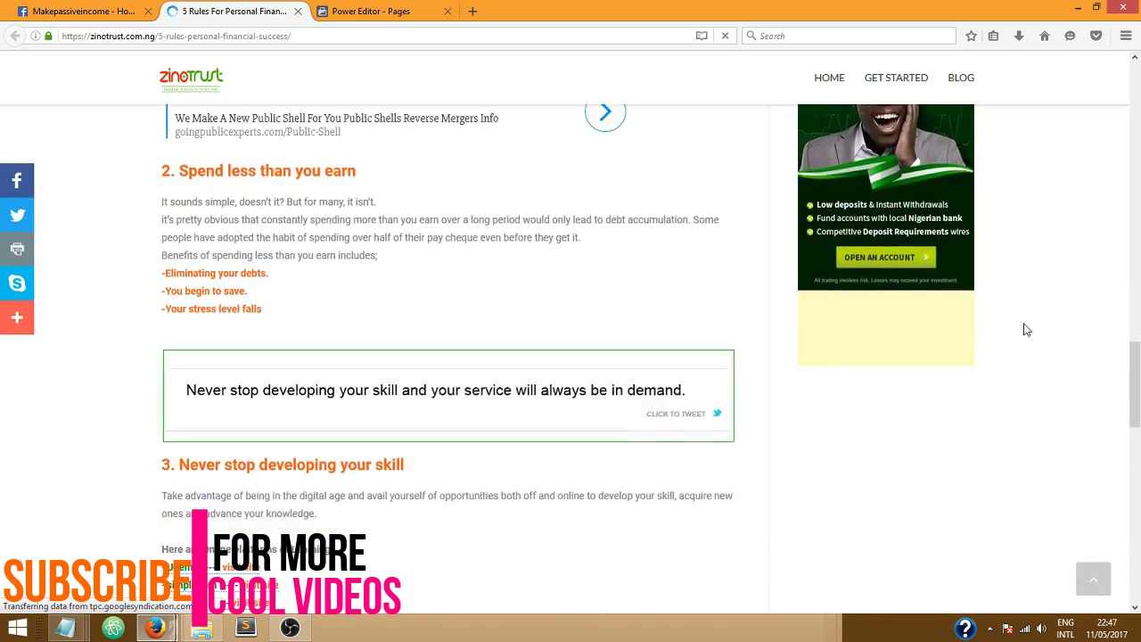
scroll(1025, 330, down, 7)
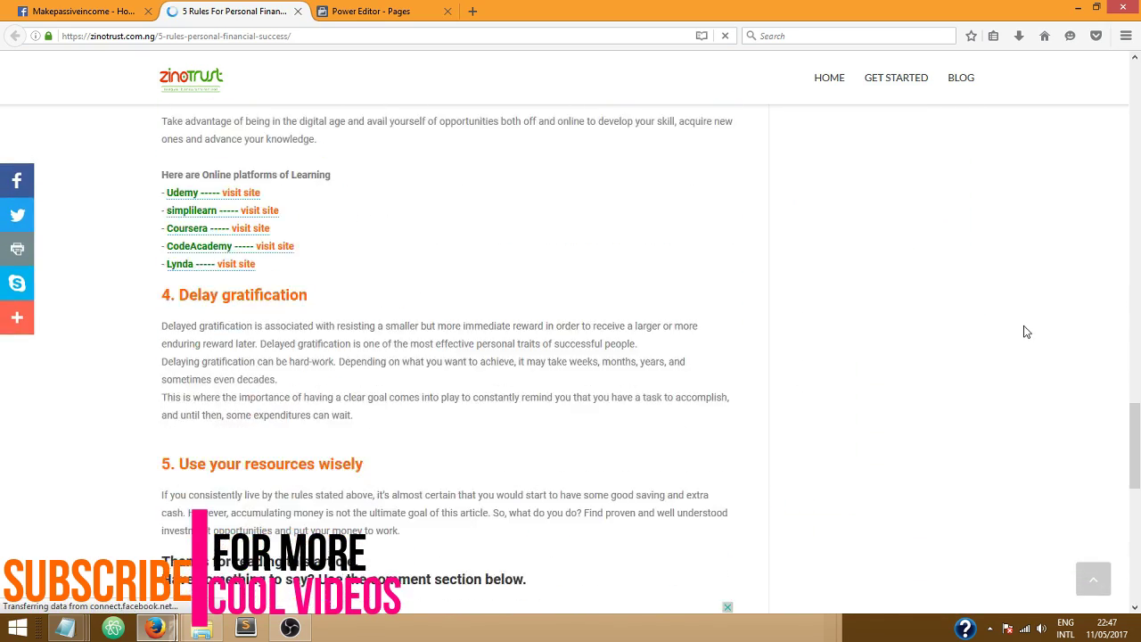
scroll(1026, 332, down, 3)
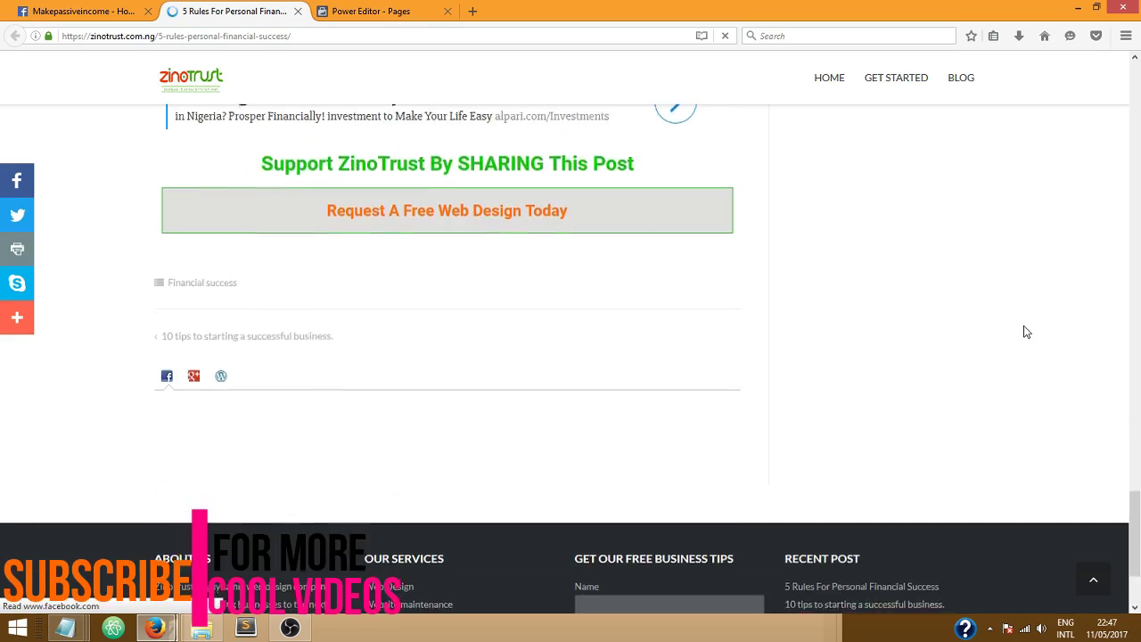
scroll(1024, 331, up, 12)
scroll(999, 321, up, 15)
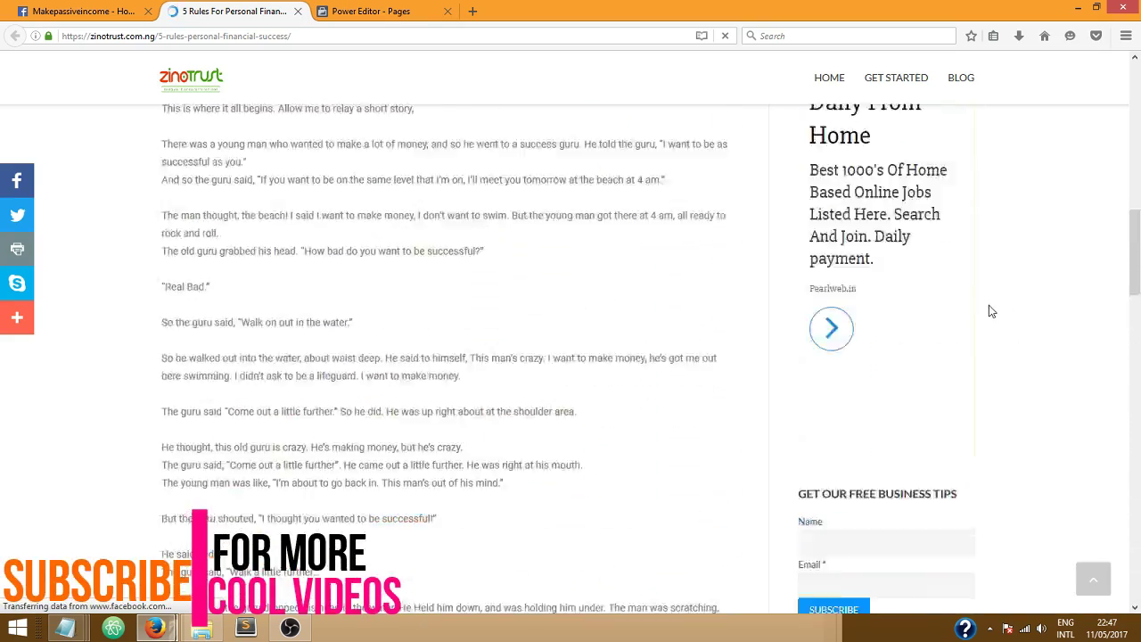
scroll(437, 174, up, 4)
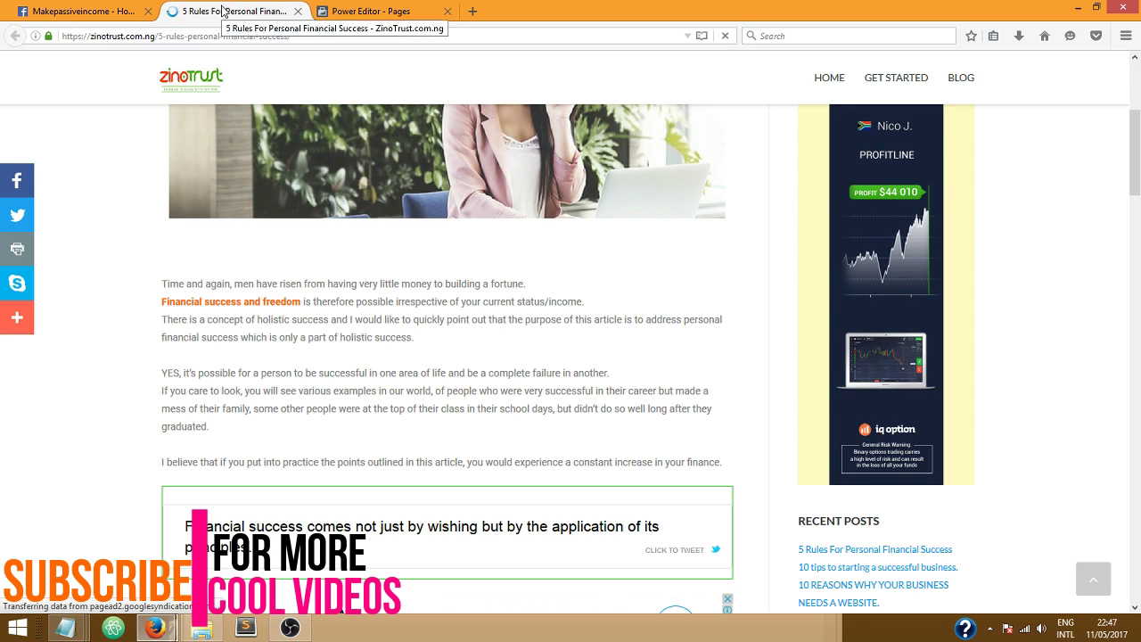
click(107, 11)
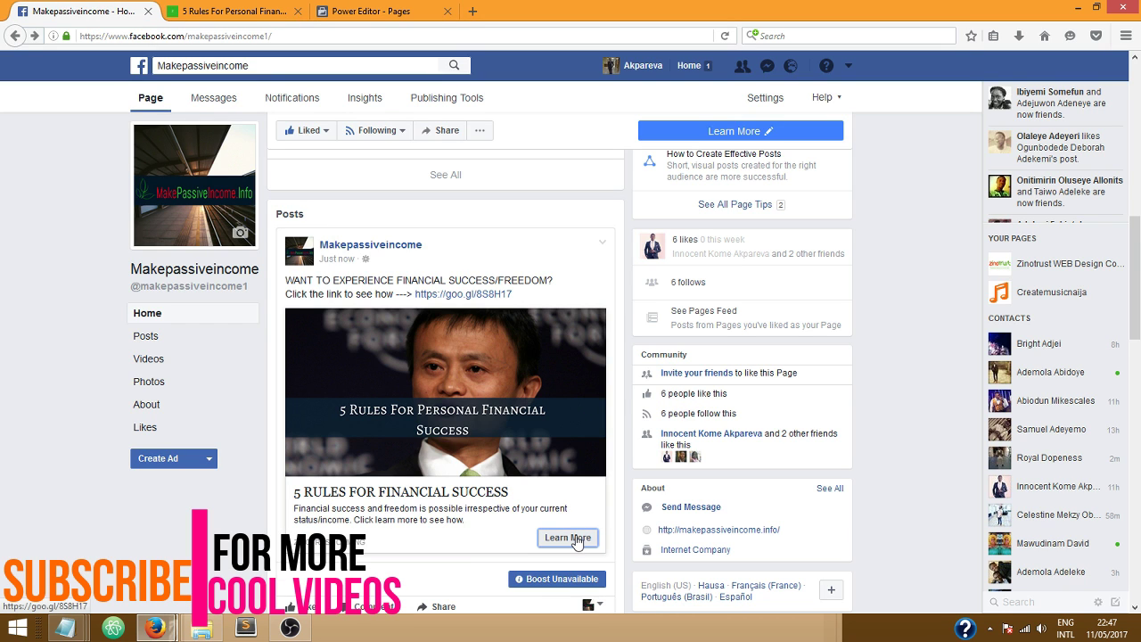